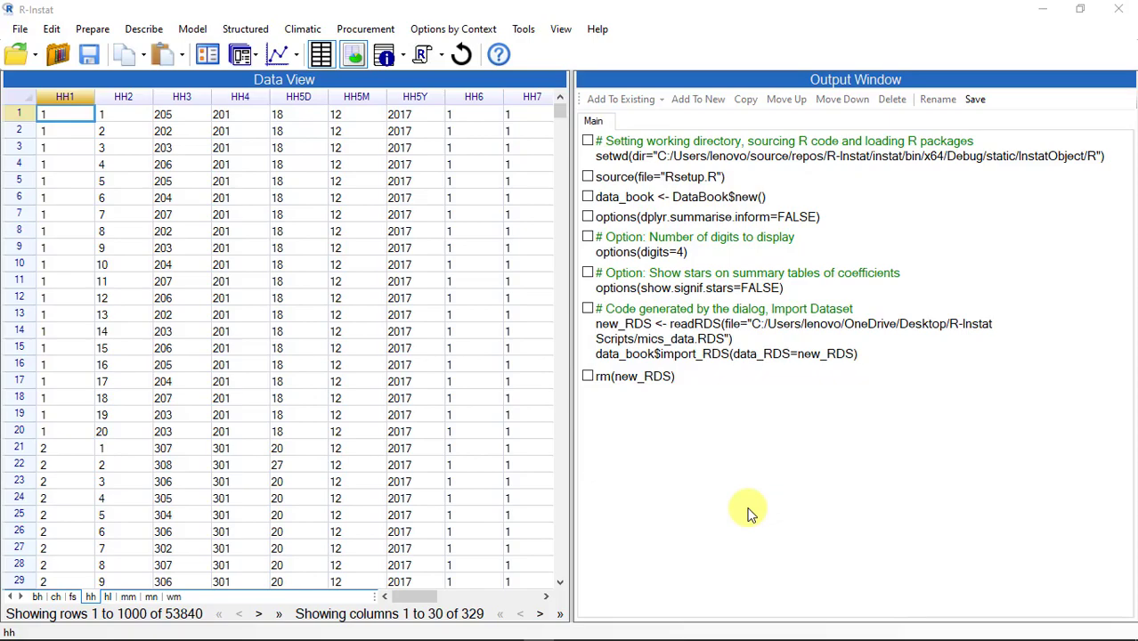
Show the column metadata of the hh data frame and enlarge its area above the data view
left_click(385, 54)
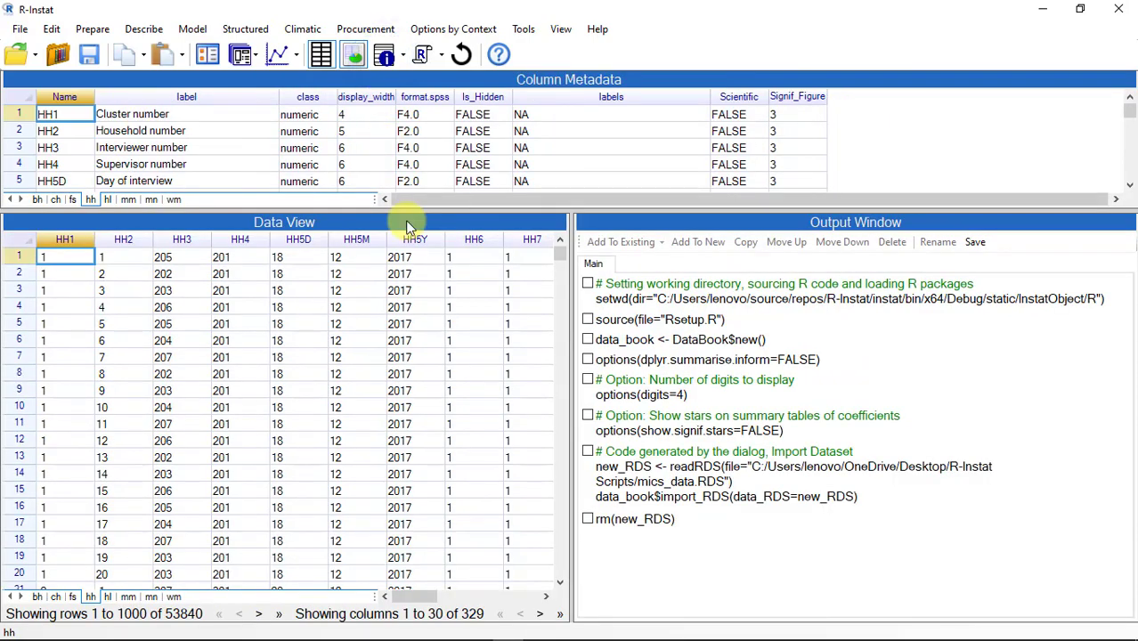
left_click_drag(405, 220, 419, 426)
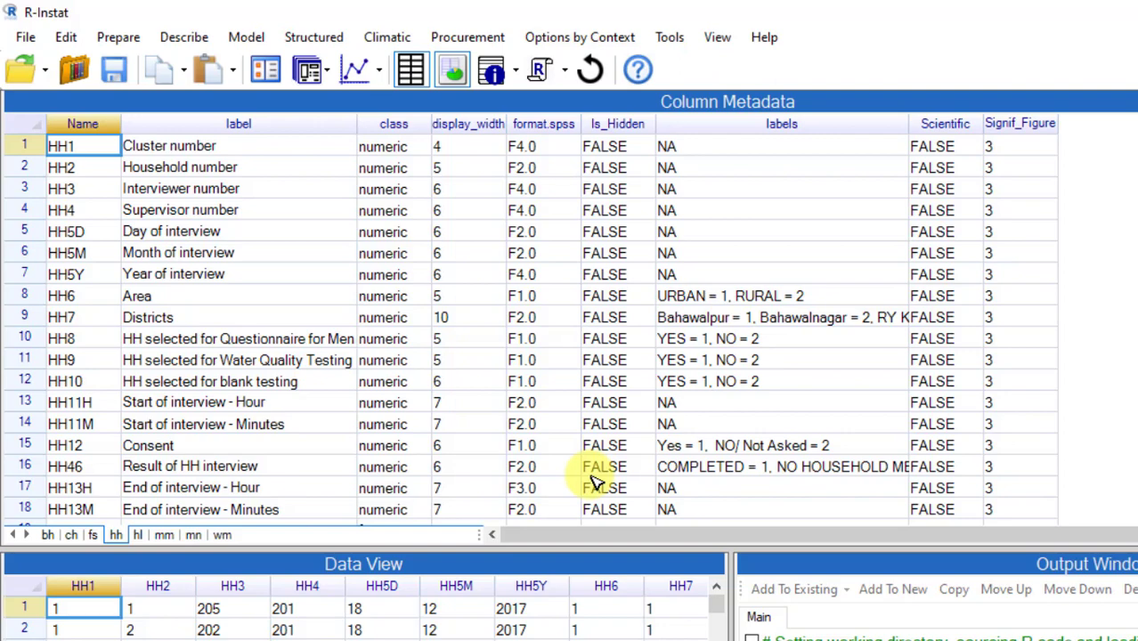
Convert the Districts column HH7 to a factor from its column metadata row
scroll(990, 311, "down", 2)
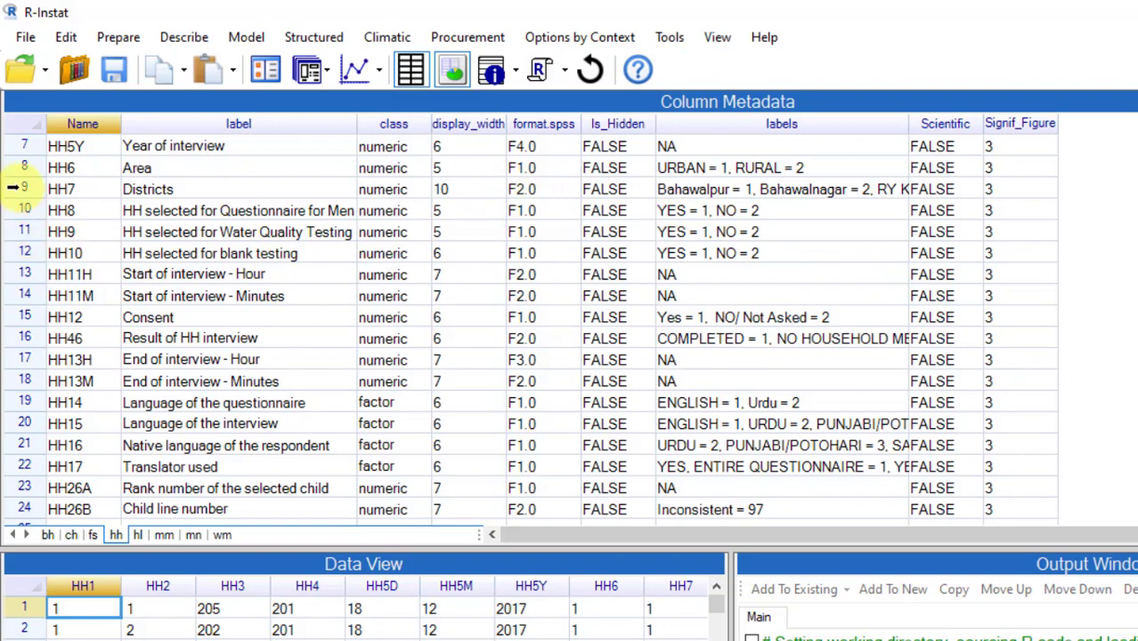
right_click(13, 187)
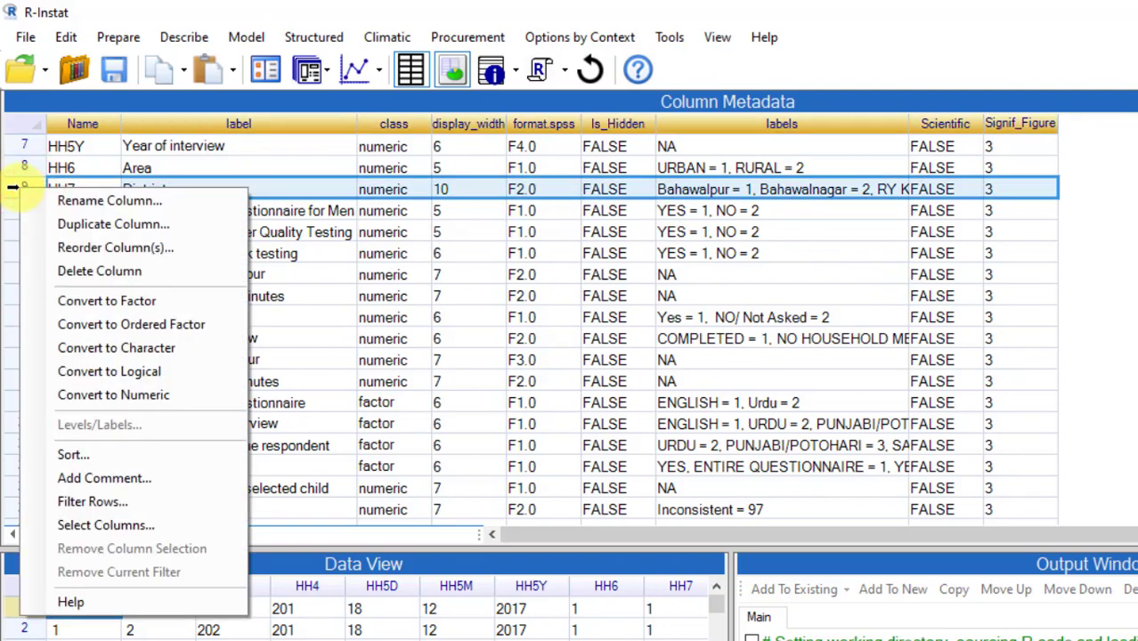
left_click(102, 301)
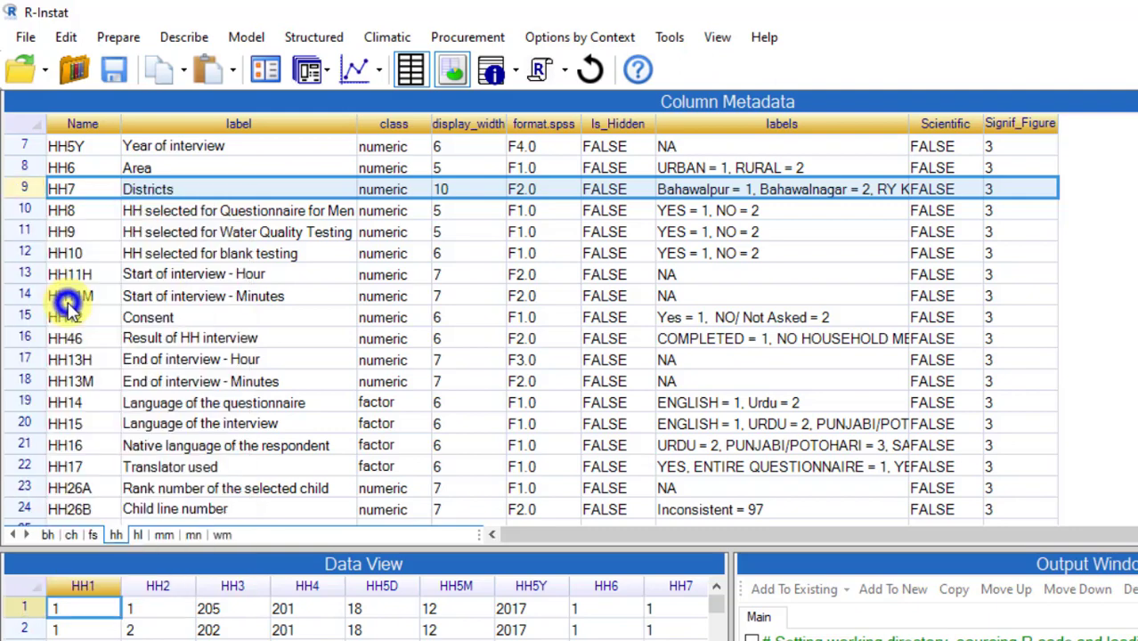
Examine the levels, labels and frequencies of the Districts factor HH7, leaving them unedited
right_click(21, 186)
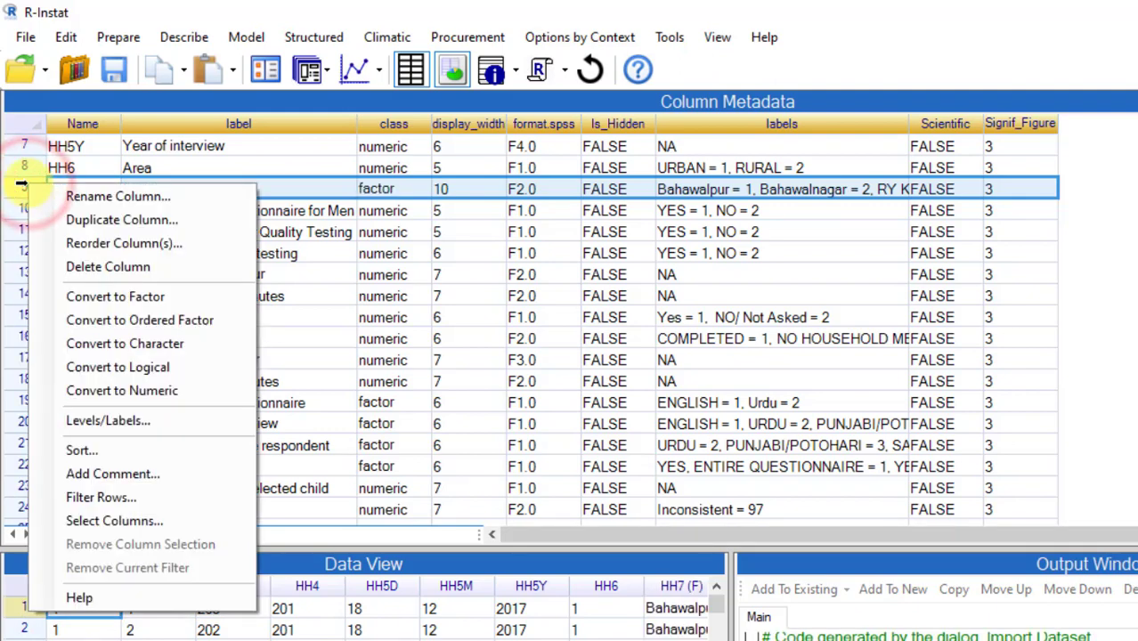
key("Escape")
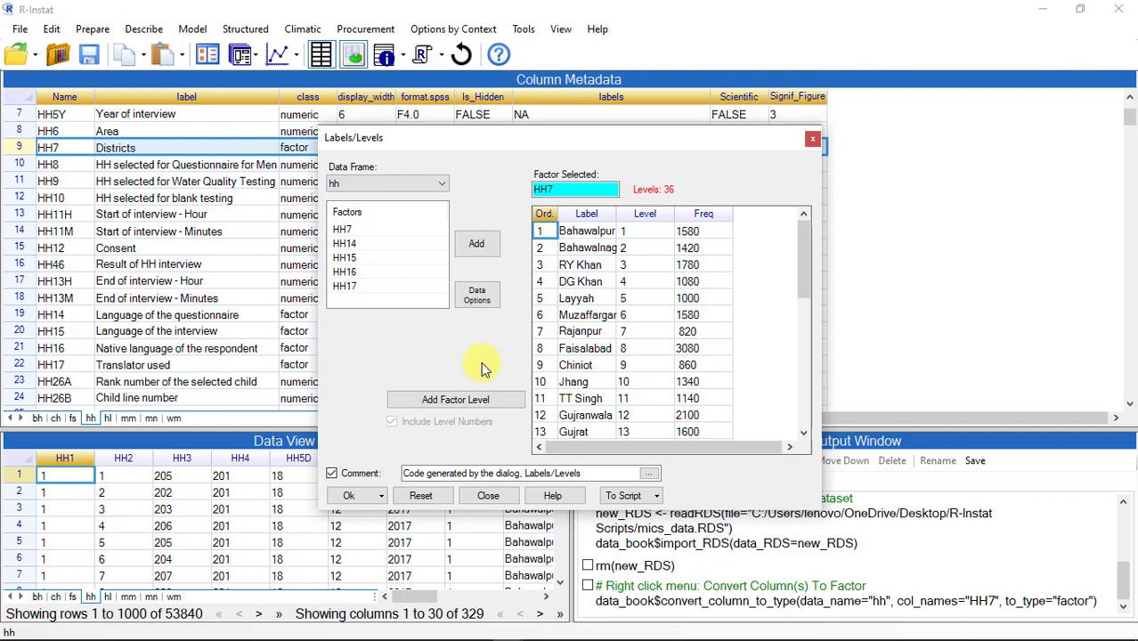
key("Escape")
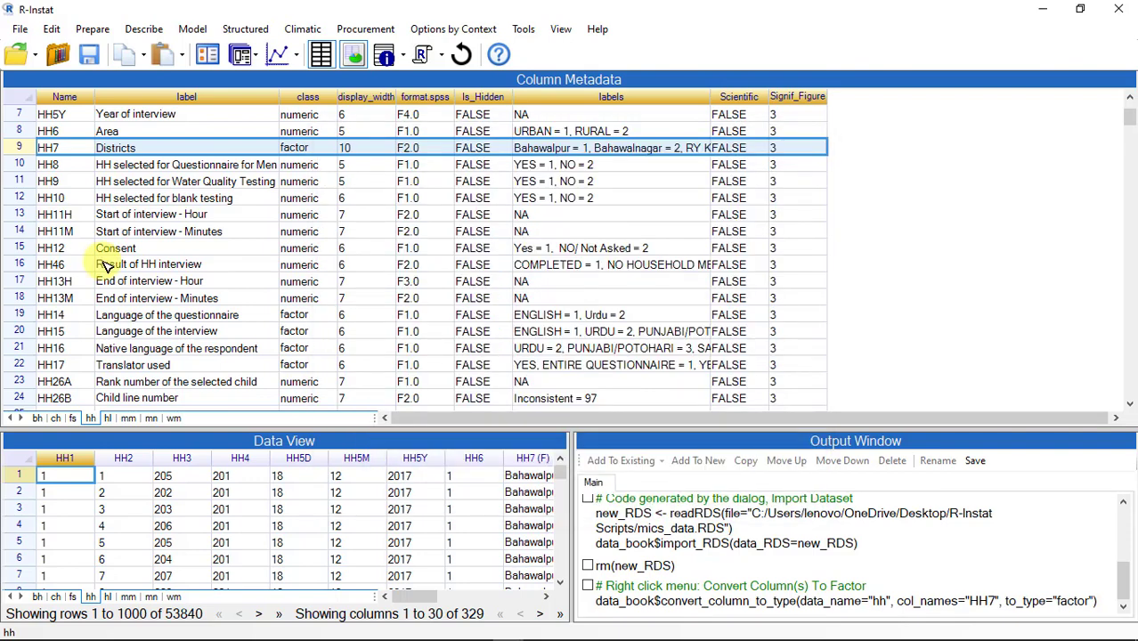
Run One Variable Summarise with default summaries on columns HH1 through HH7 of the hh data frame
left_click(100, 36)
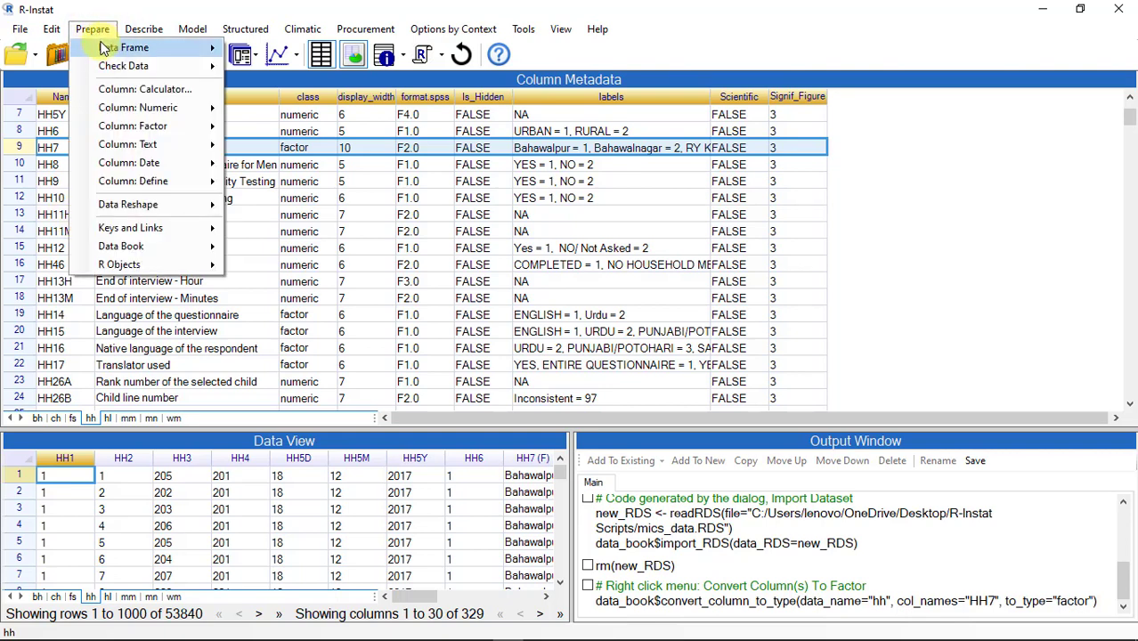
mouse_move(111, 66)
left_click(270, 165)
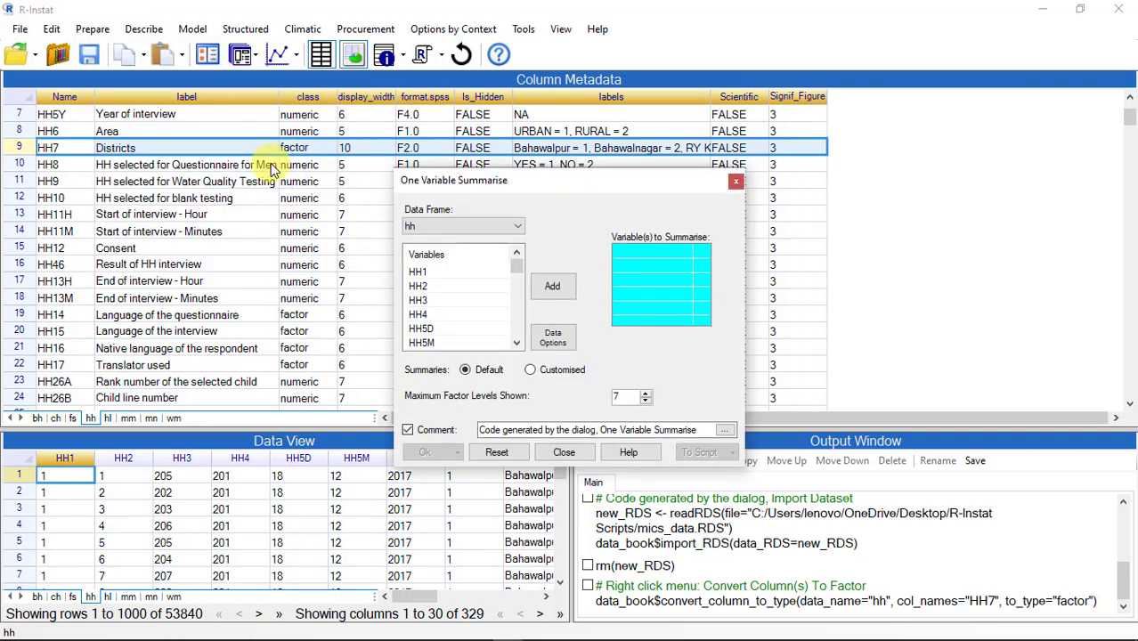
left_click_drag(418, 272, 459, 336)
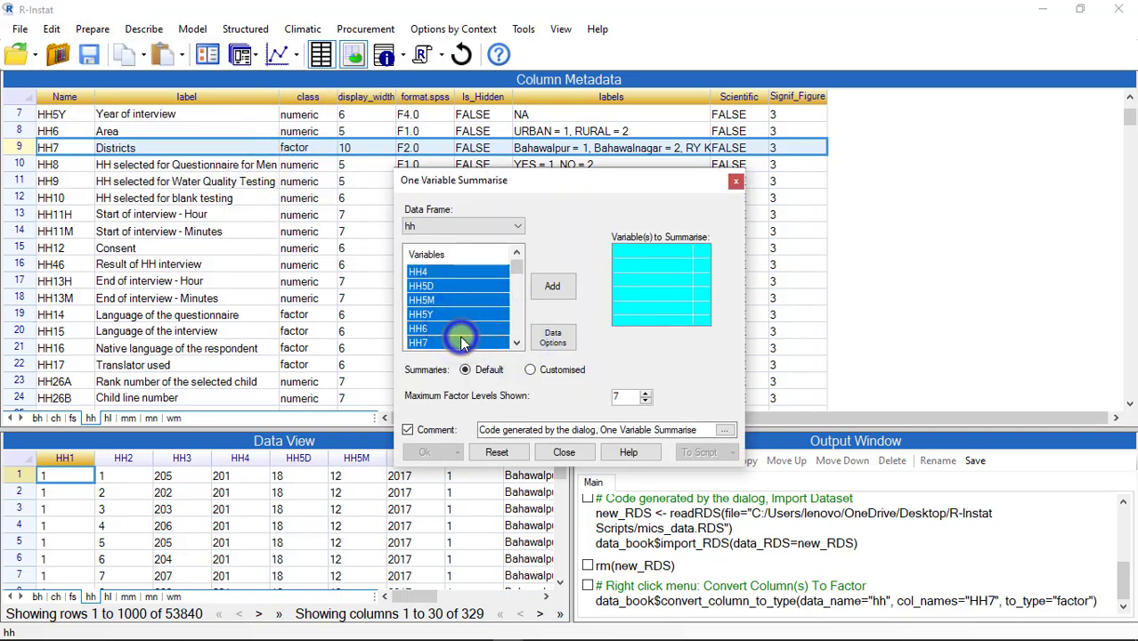
left_click(549, 287)
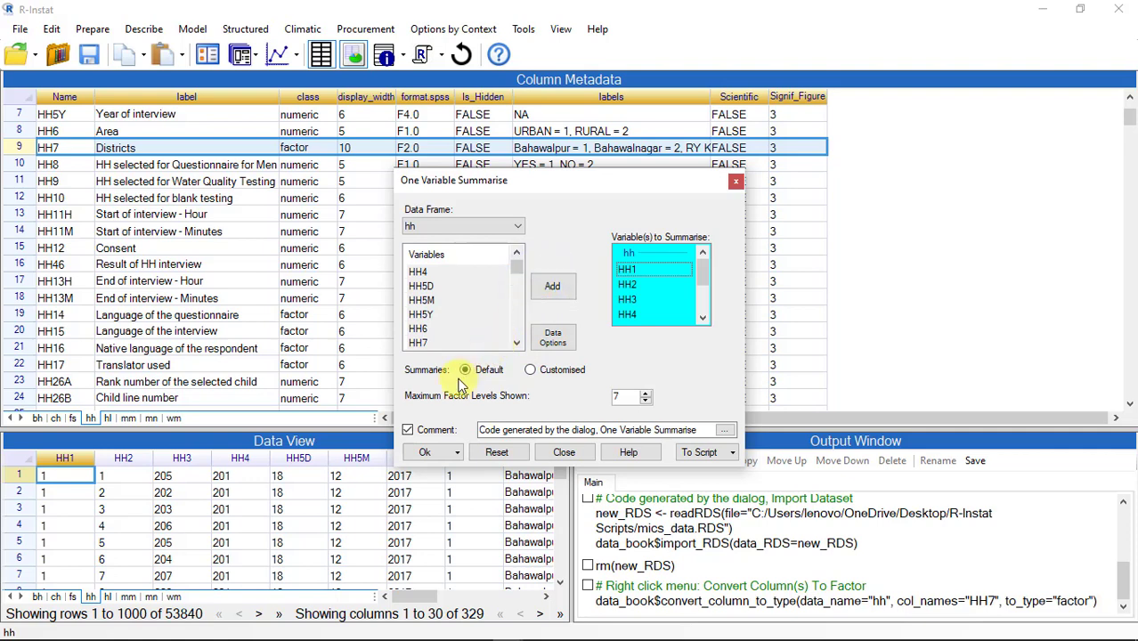
left_click(423, 453)
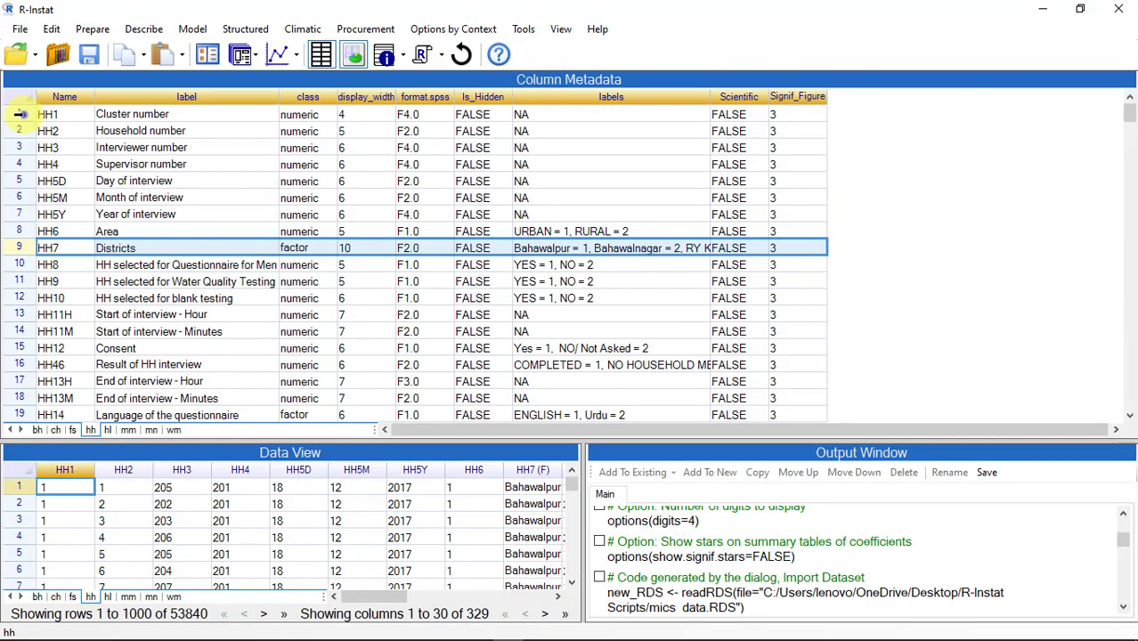
Convert the cluster, household, interviewer and supervisor number columns HH1 to HH4 to factors
left_click_drag(20, 120, 21, 173)
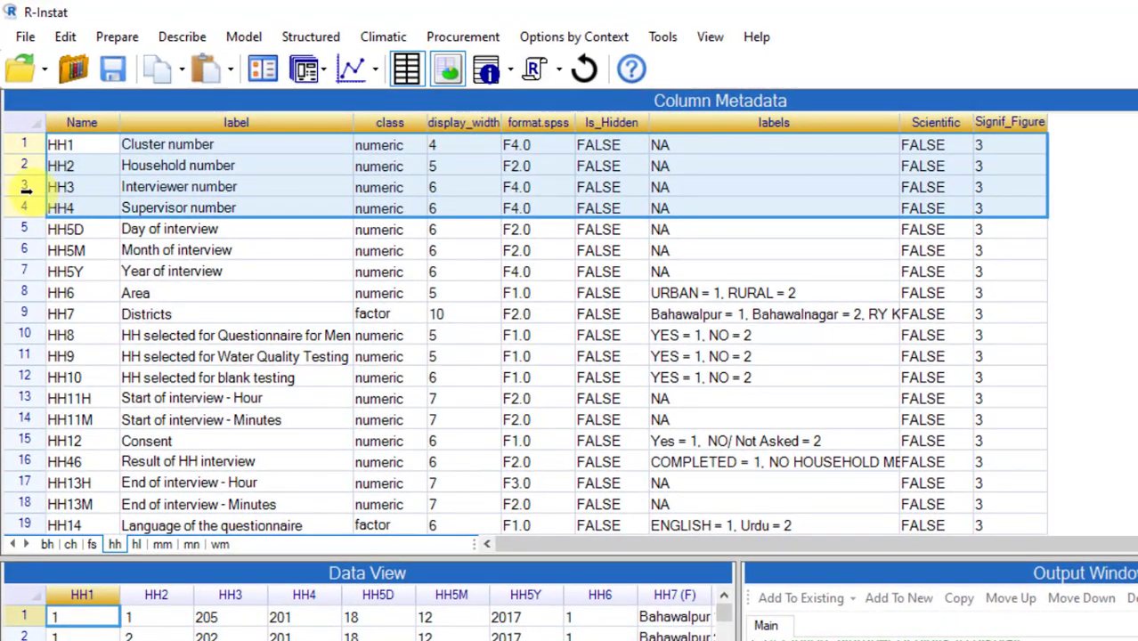
right_click(27, 188)
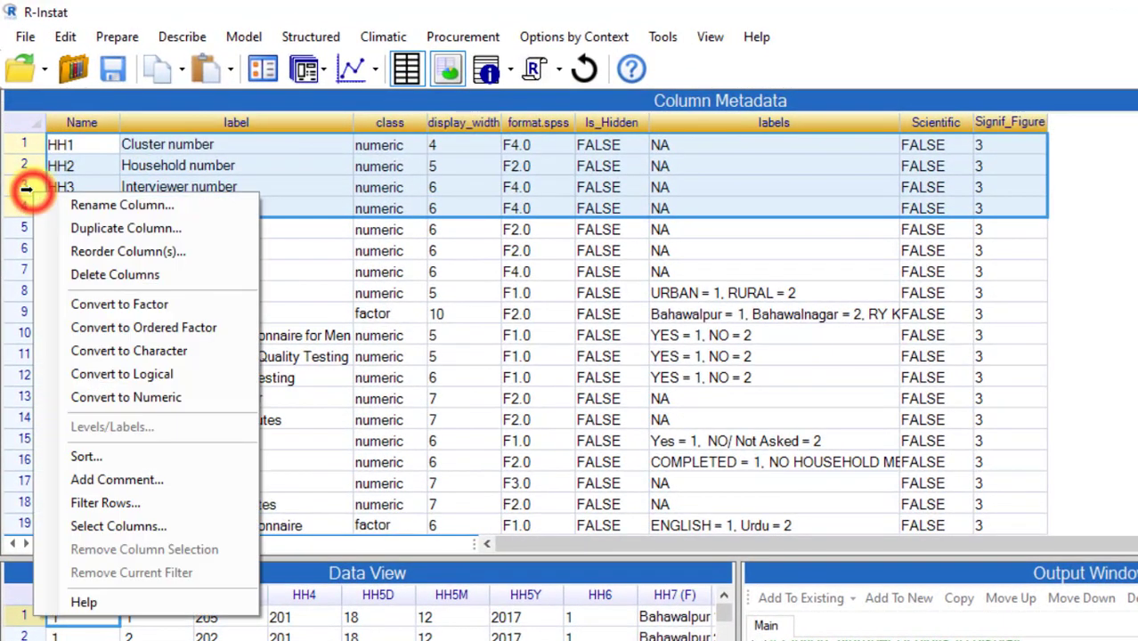
left_click(113, 305)
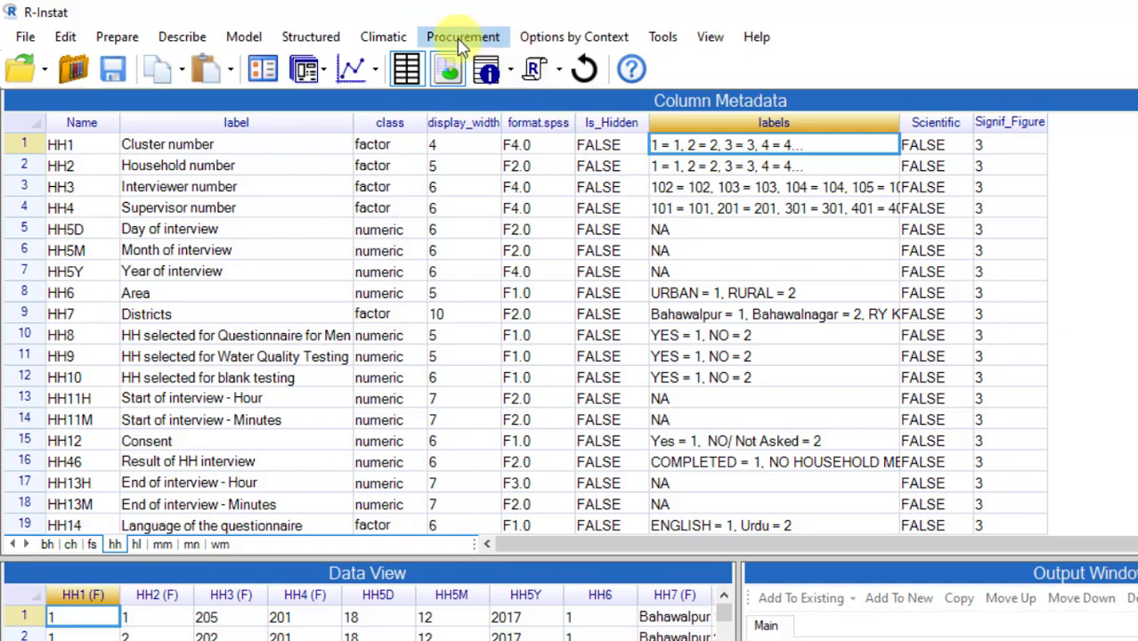
Examine the factor levels and frequencies of the cluster number HH1 and the interviewer number HH3
left_click(6, 143)
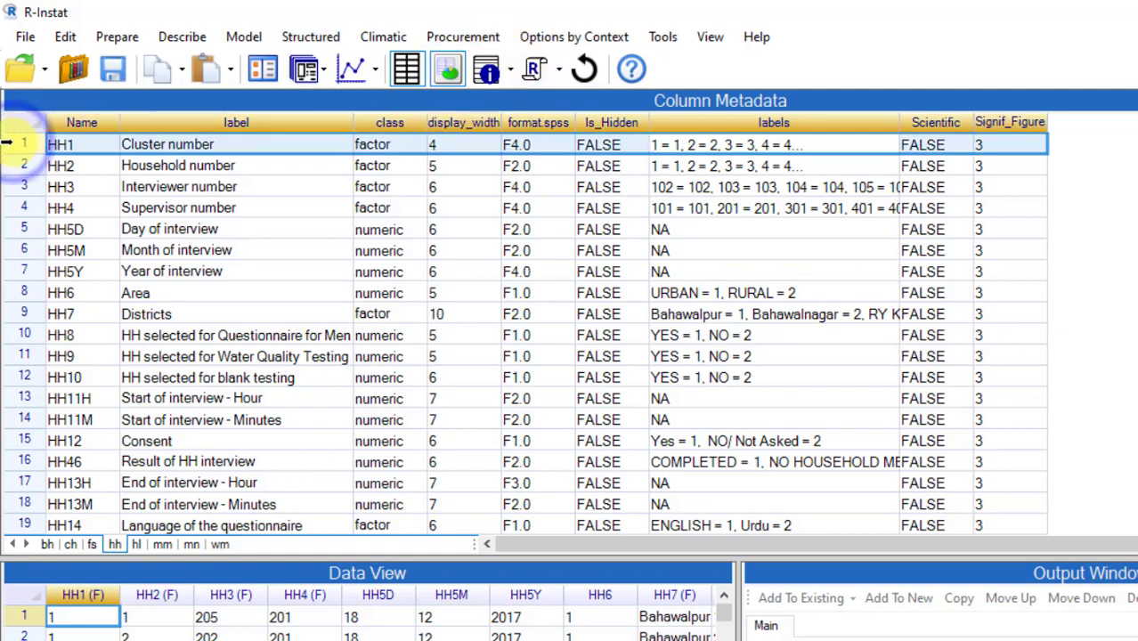
right_click(6, 144)
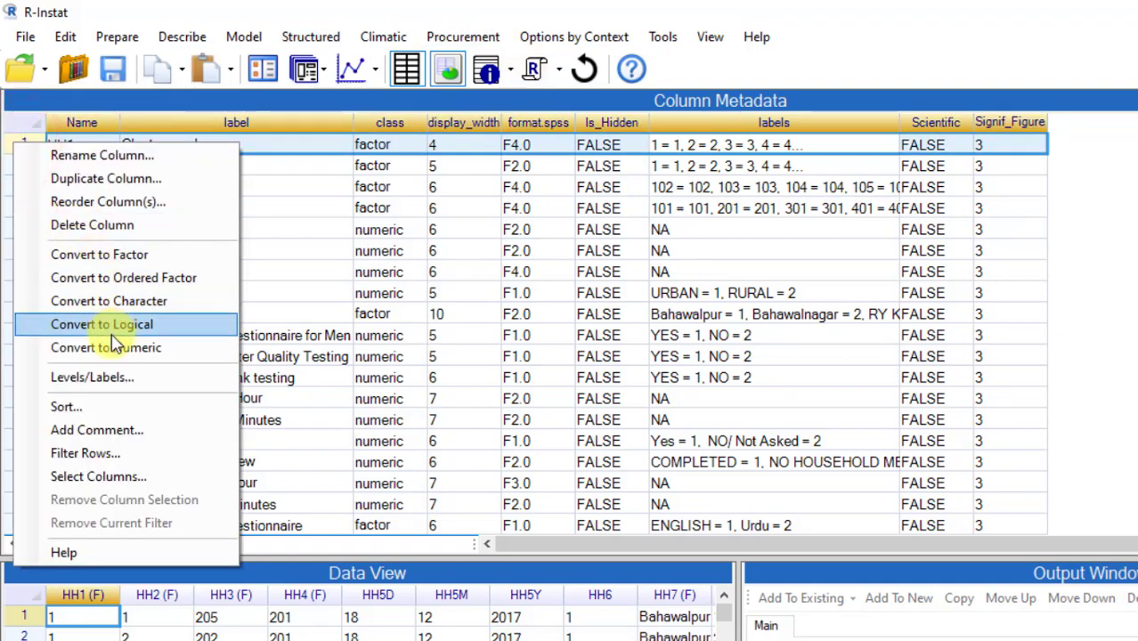
left_click(102, 381)
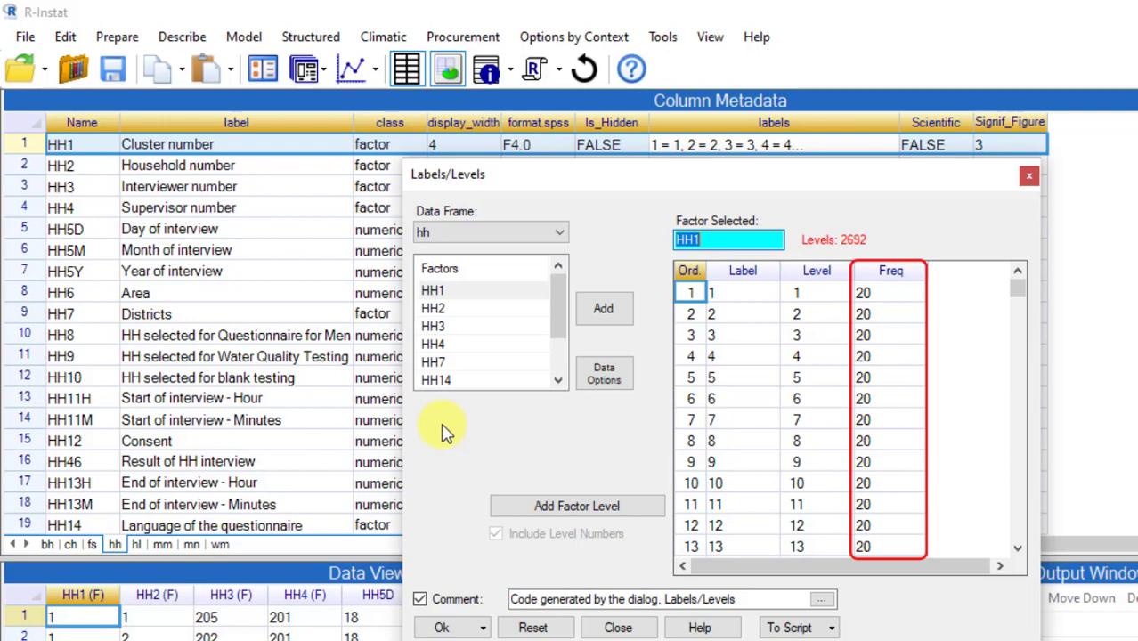
left_click(454, 326)
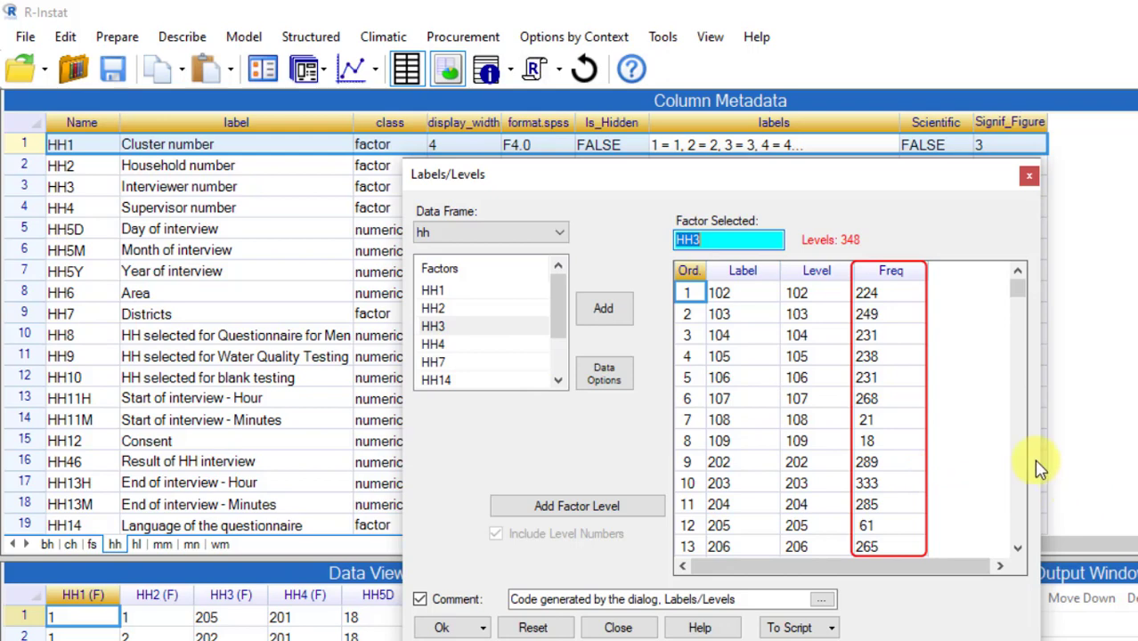
scroll(986, 360, "down", 8)
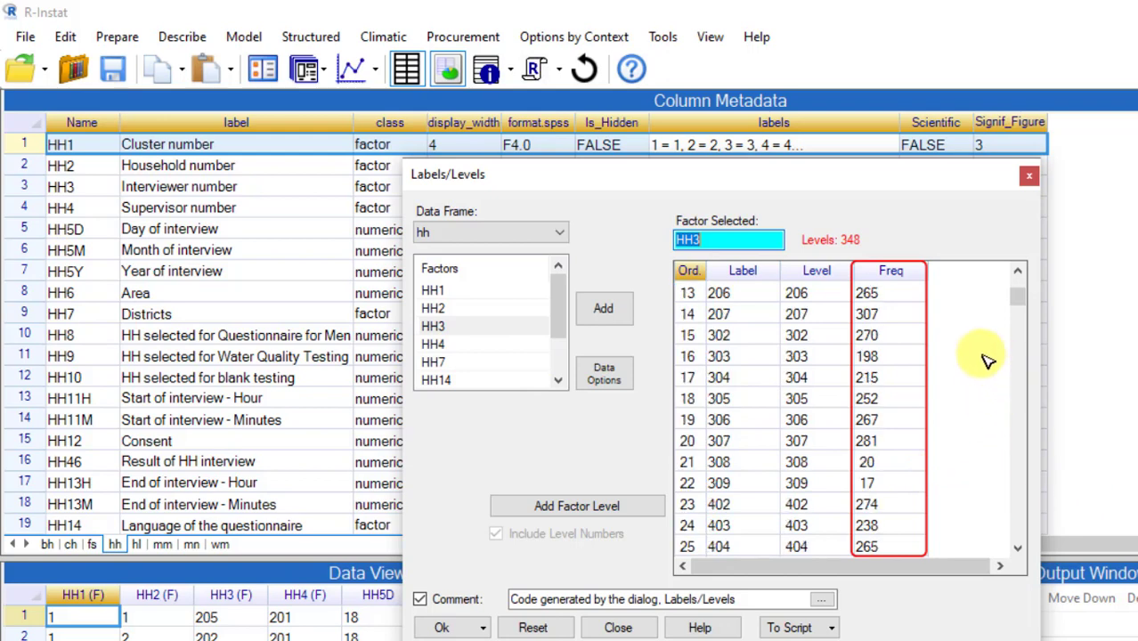
scroll(987, 360, "down", 12)
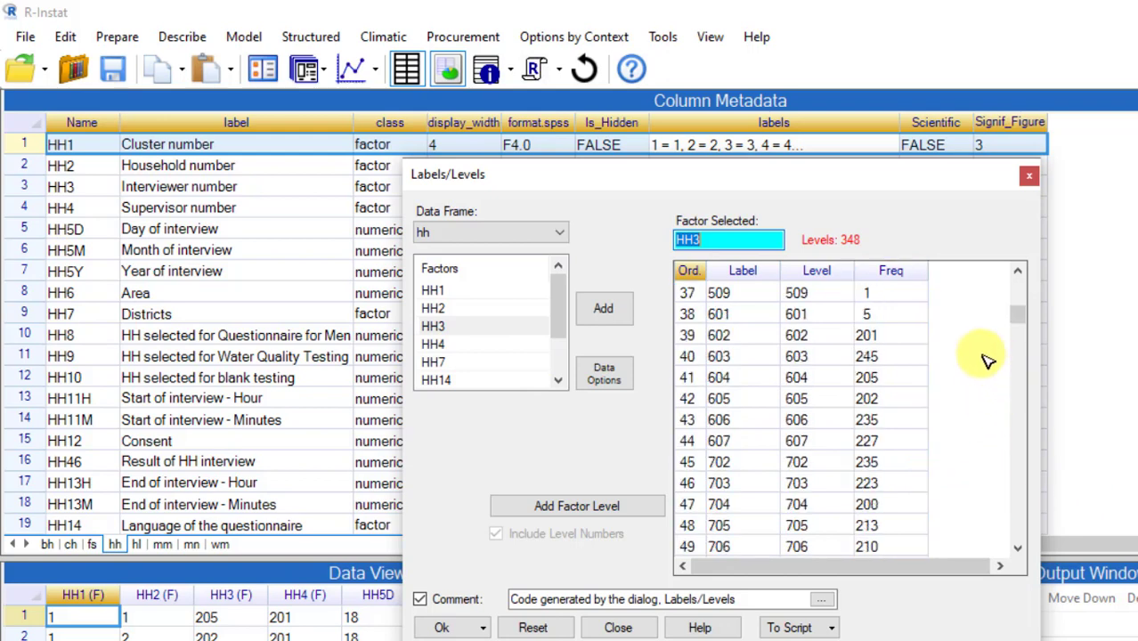
Review the levels and frequencies of the supervisor number factor HH4 and close the Labels/Levels dialog
left_click(437, 346)
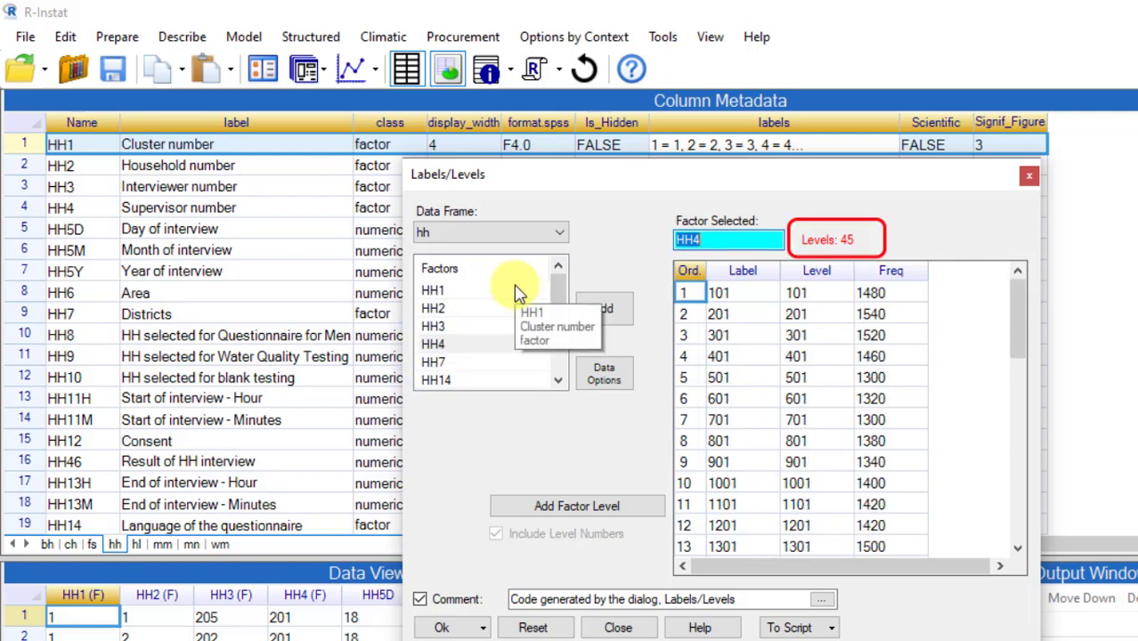
scroll(926, 396, "down", 2)
scroll(926, 397, "down", 2)
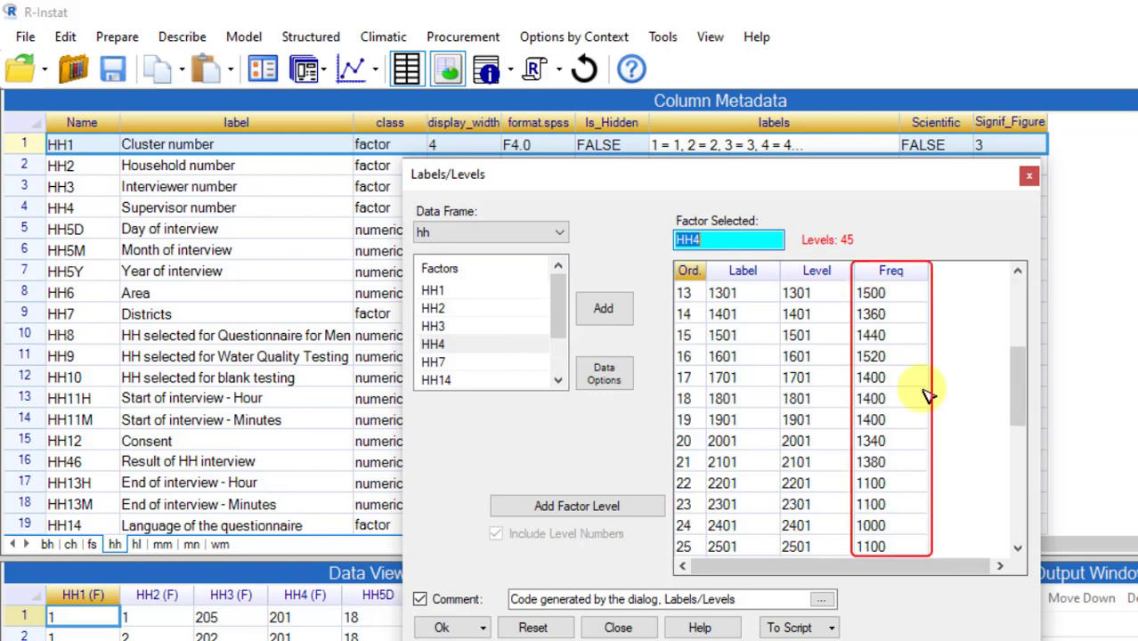
scroll(926, 397, "down", 4)
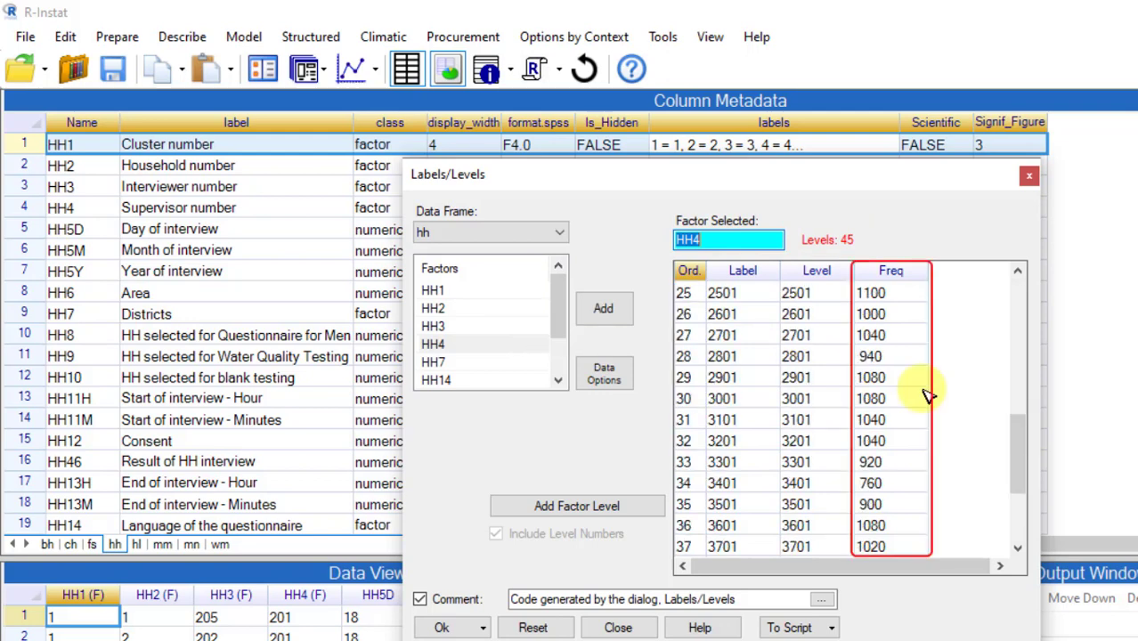
scroll(926, 397, "down", 2)
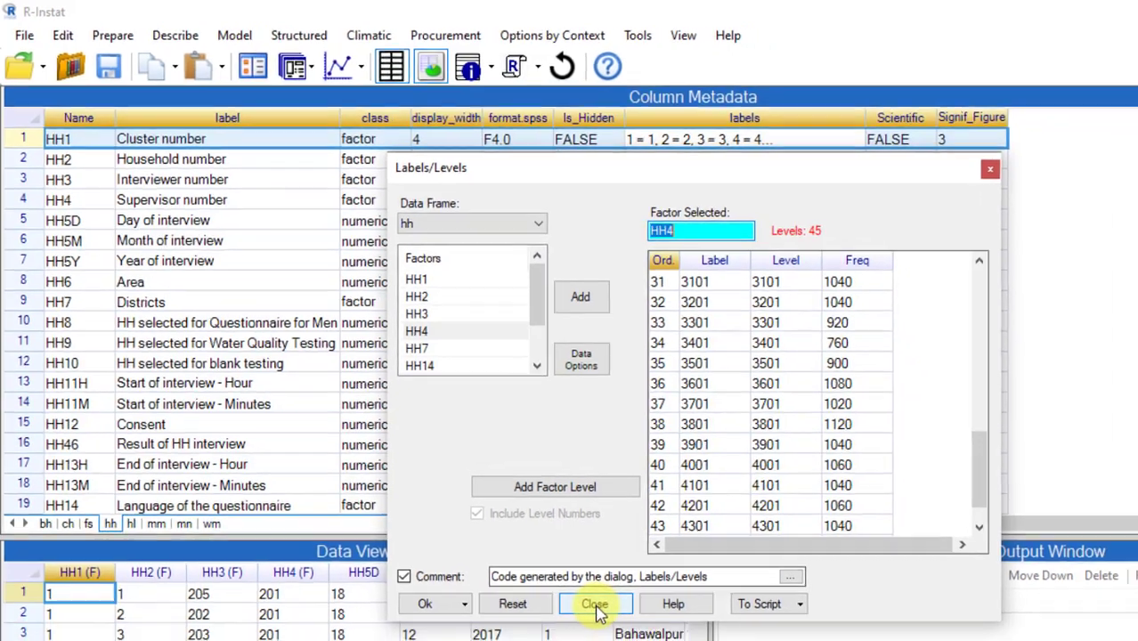
left_click(618, 627)
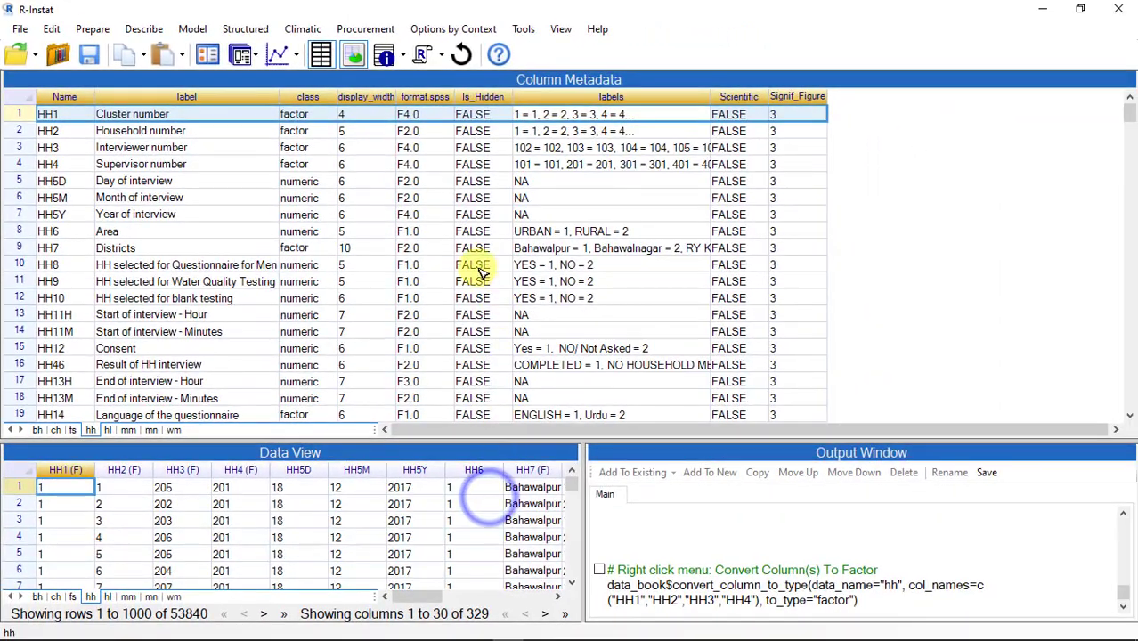
Replace the column metadata view with the data frame metadata of the whole data book
left_click(455, 65)
left_click(401, 57)
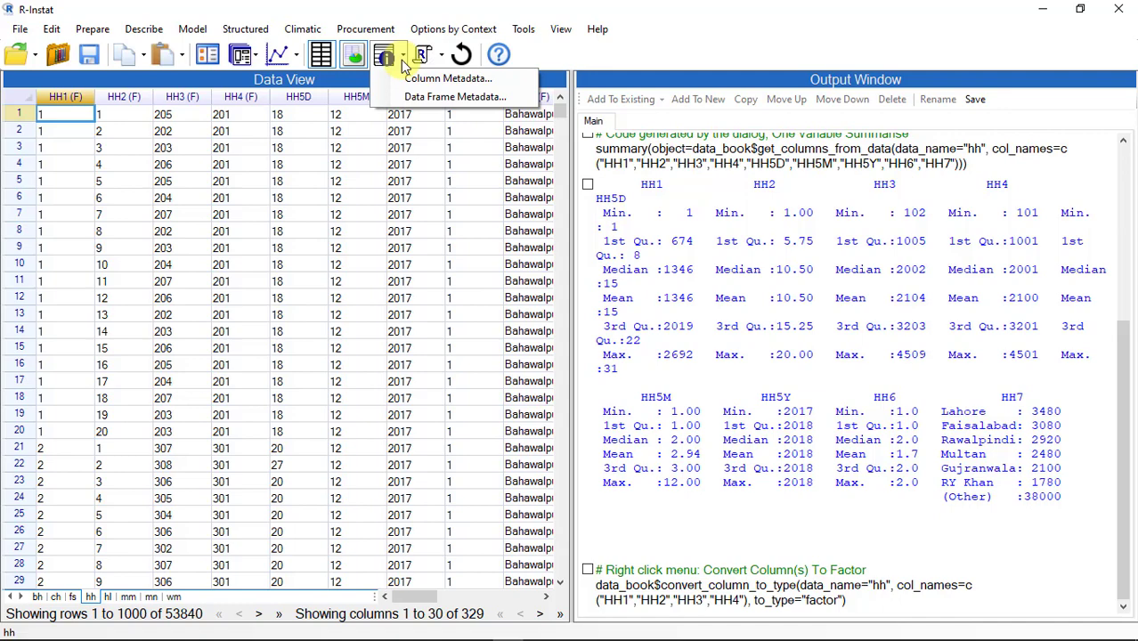
left_click(407, 96)
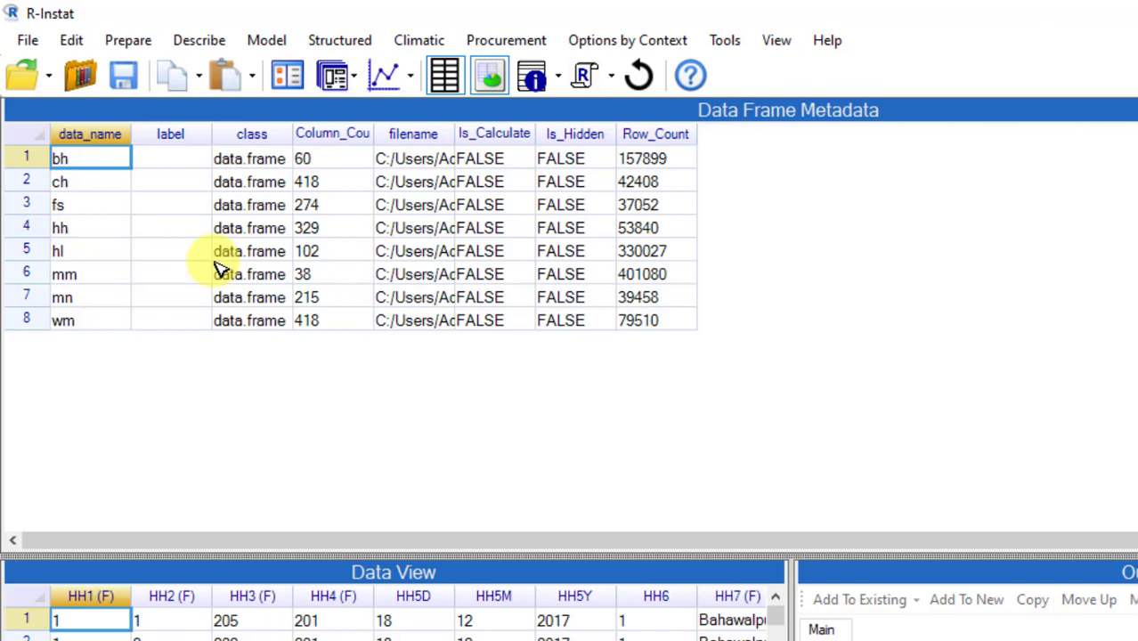
Hide the data frames bh, ch, fs, hl, mm, mn and wm, leaving hh out of the hidden list
left_click(120, 40)
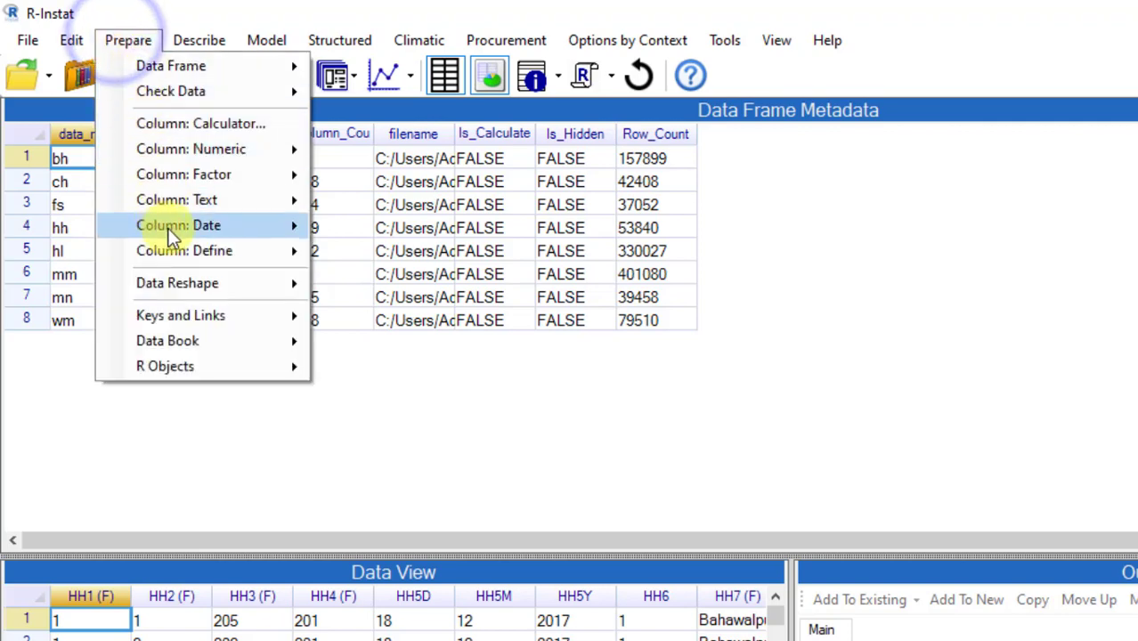
mouse_move(185, 338)
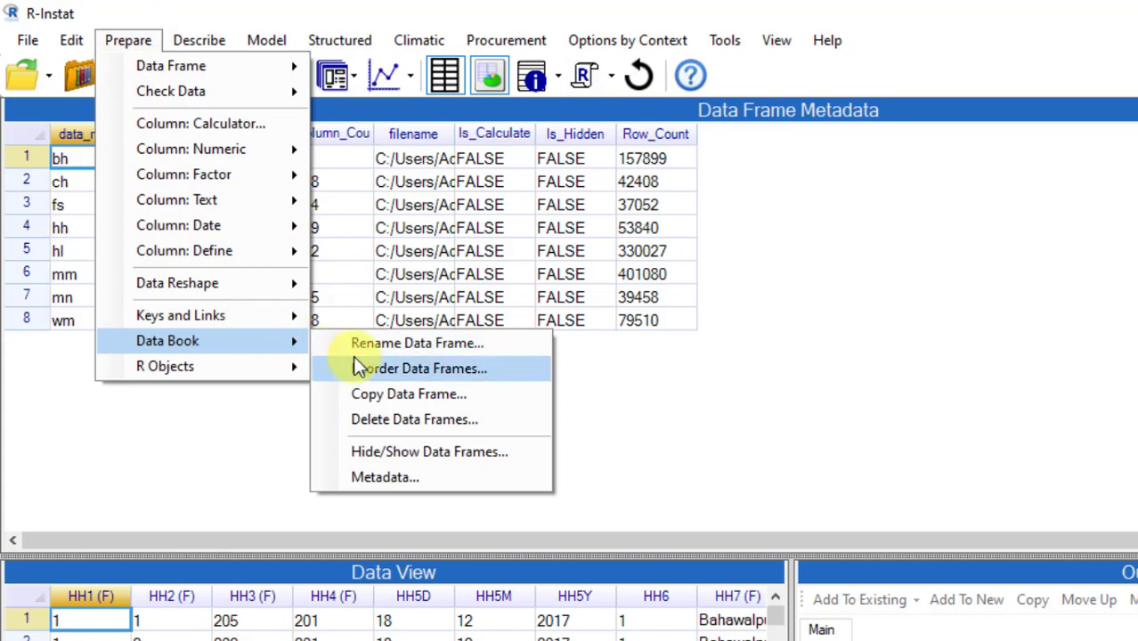
left_click(383, 452)
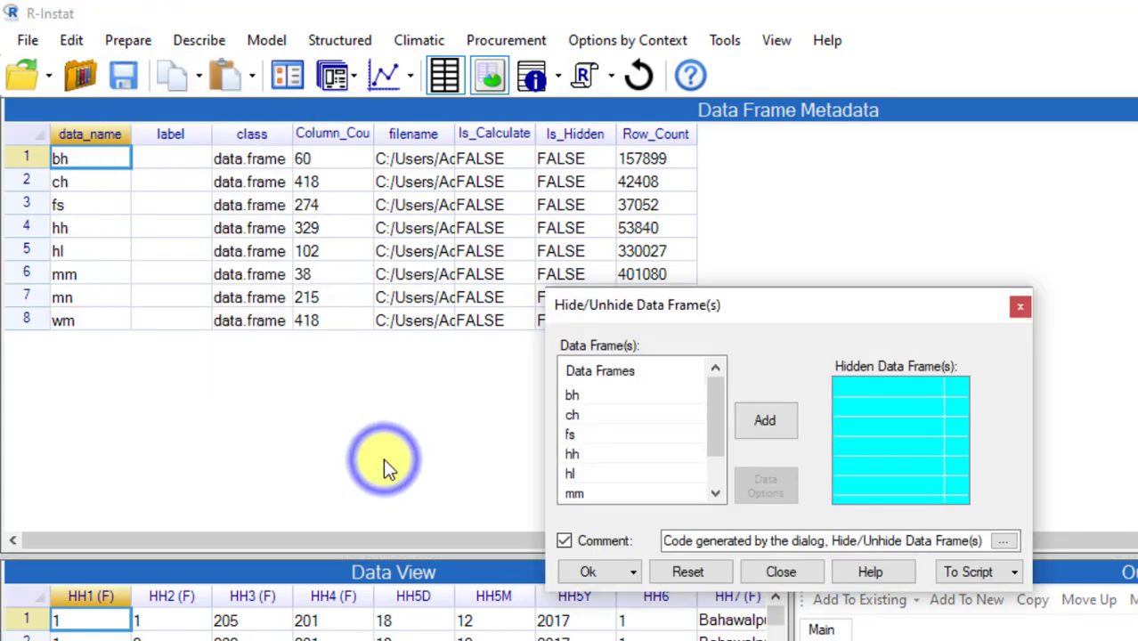
left_click(583, 397)
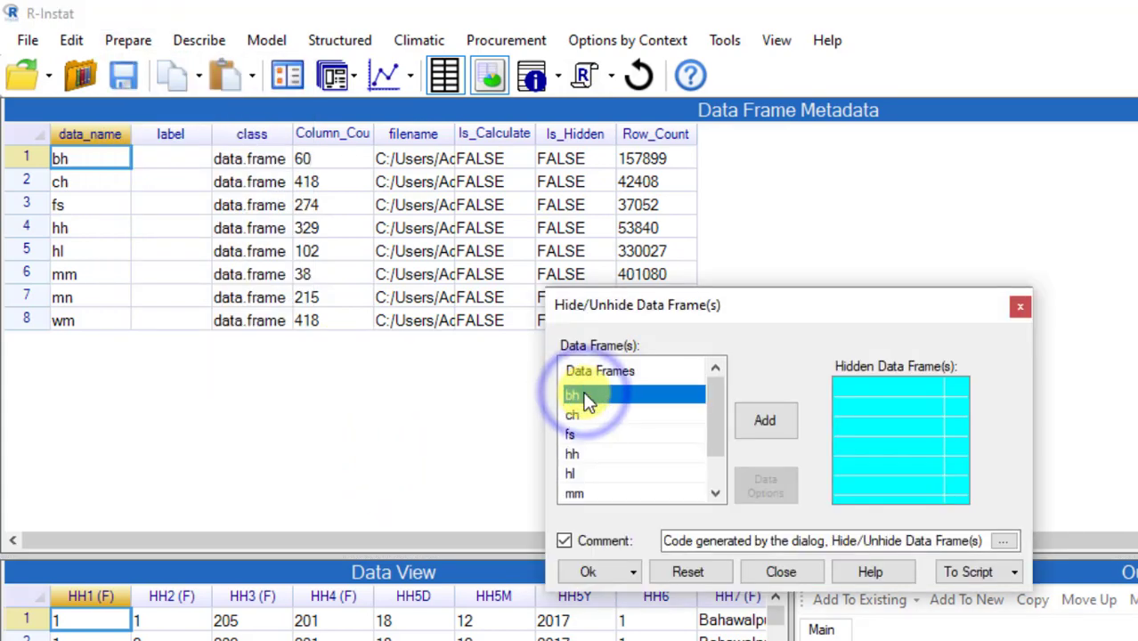
right_click(584, 396)
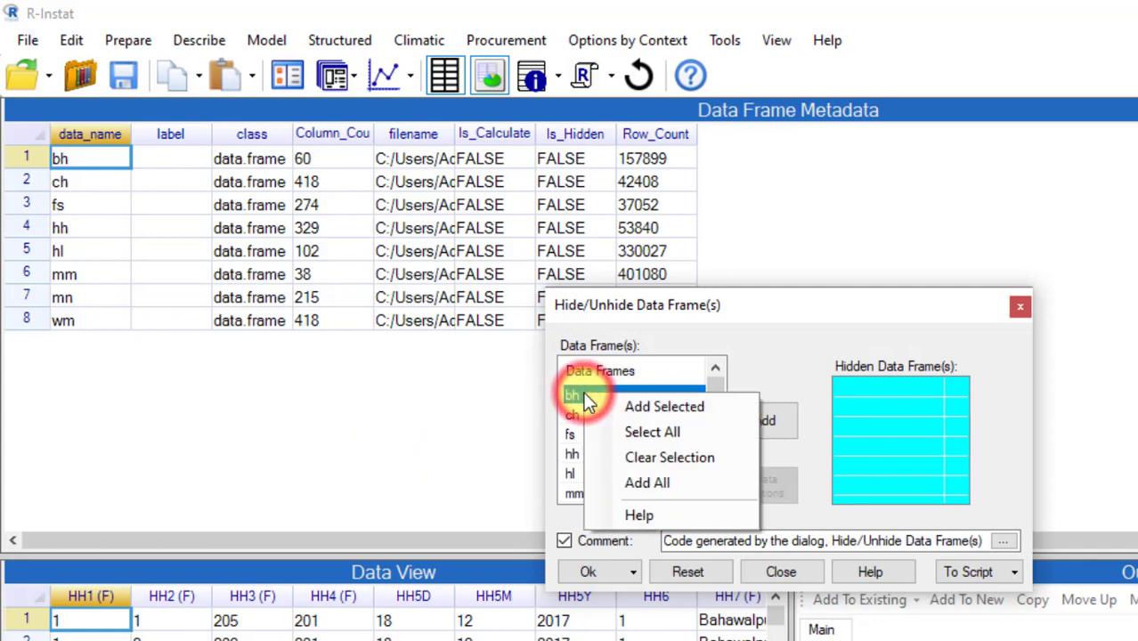
left_click(635, 480)
double_click(847, 476)
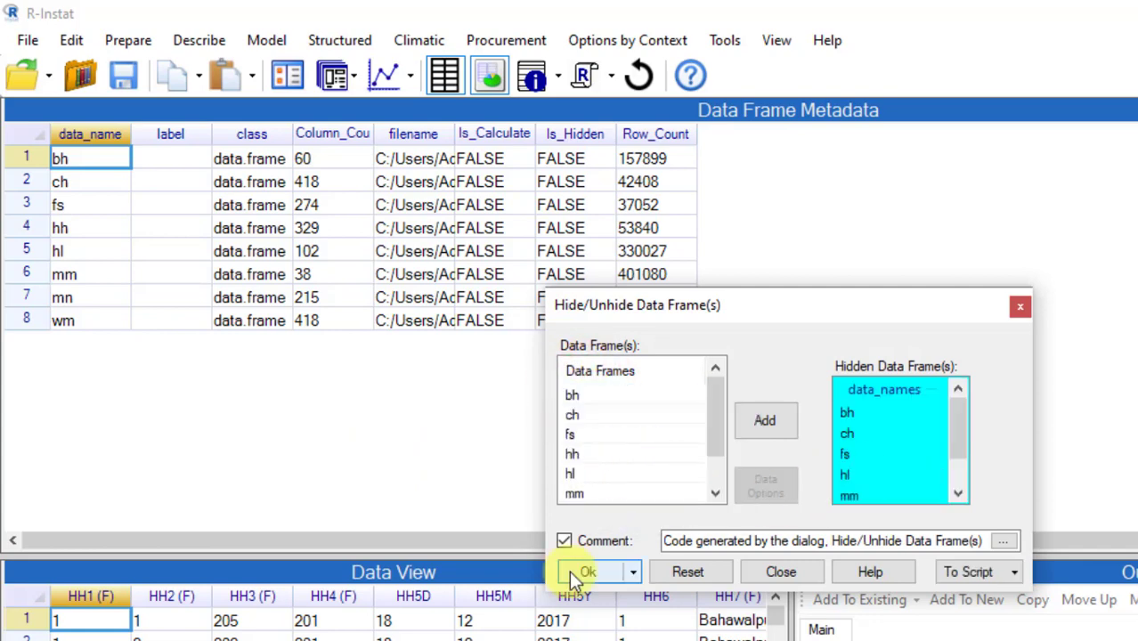
left_click(570, 571)
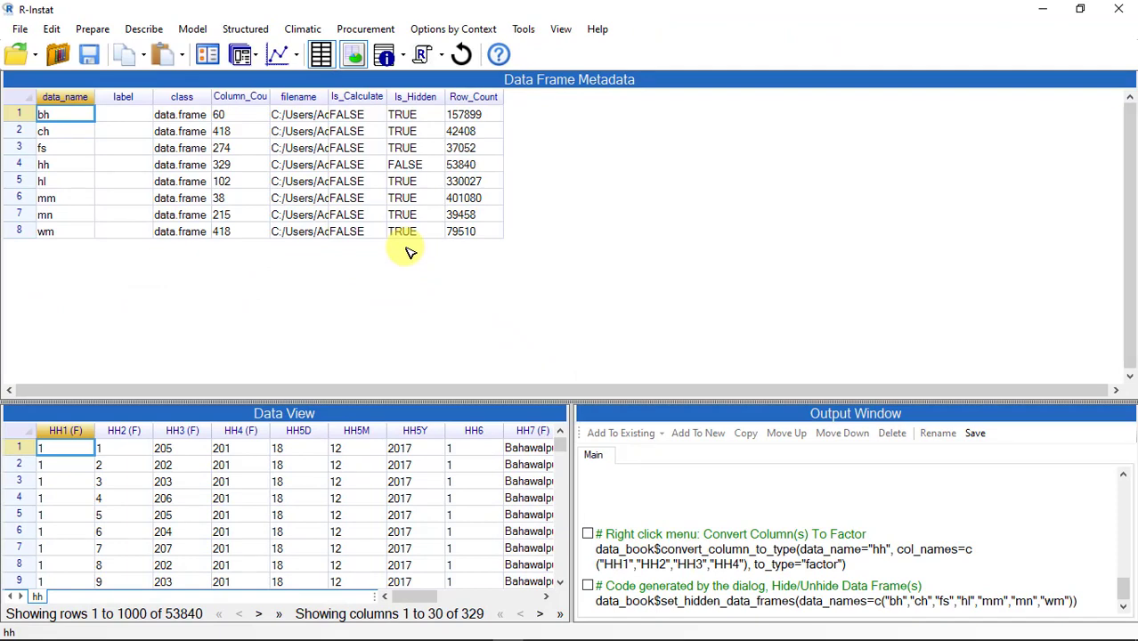
Unhide all the hidden data frames by clearing the hidden list, and display the hh data frame again
right_click(37, 596)
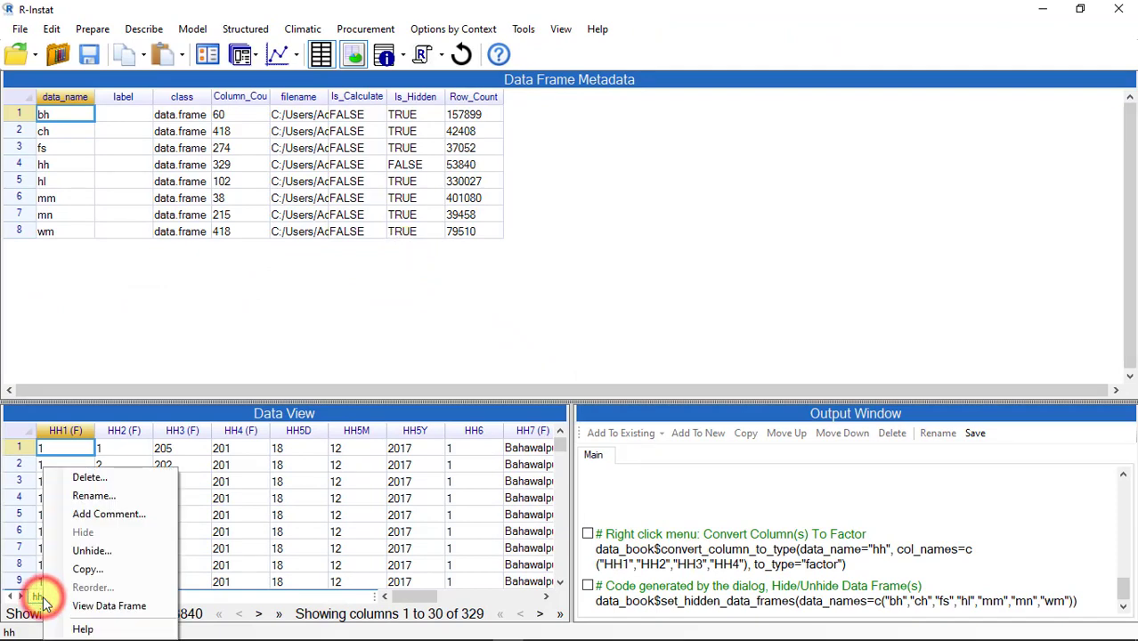
left_click(109, 553)
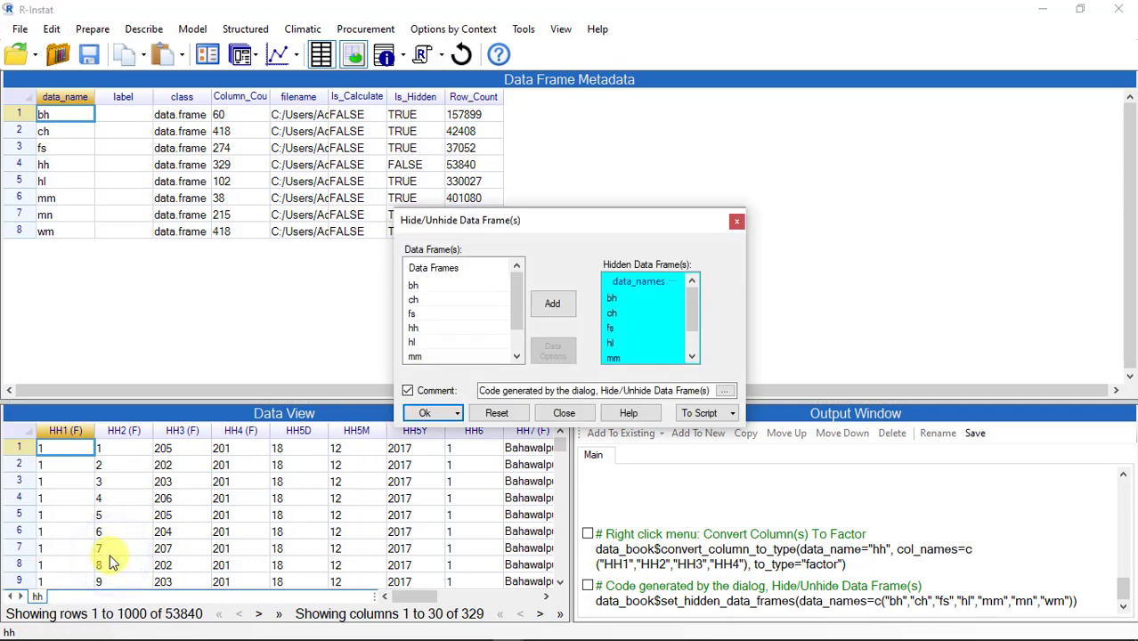
left_click(642, 299)
right_click(647, 301)
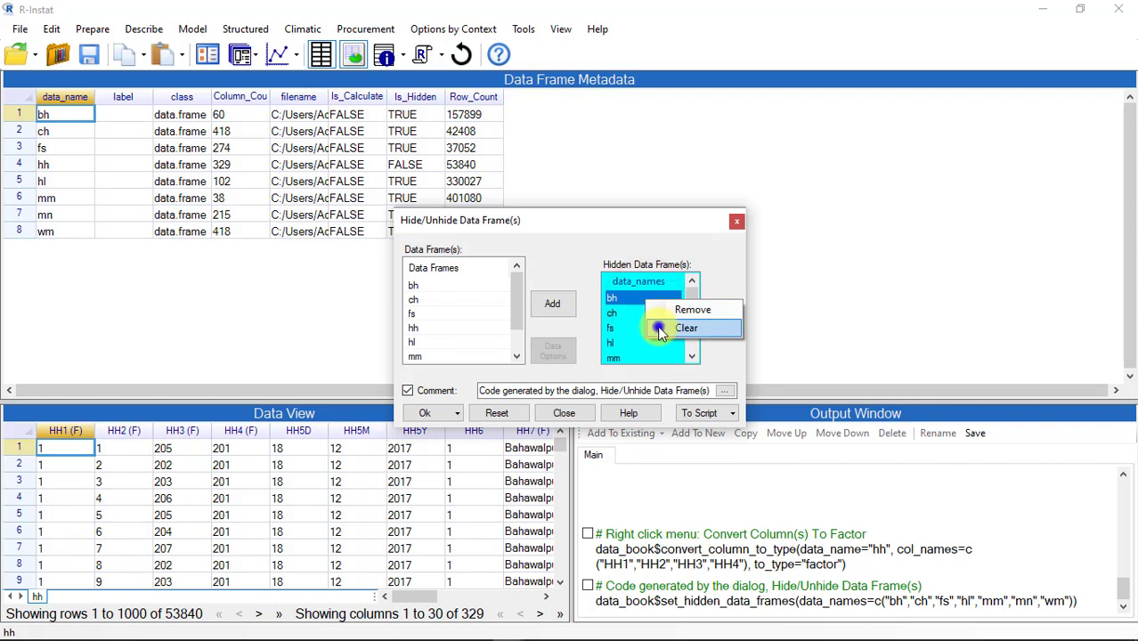
left_click(657, 328)
left_click(422, 413)
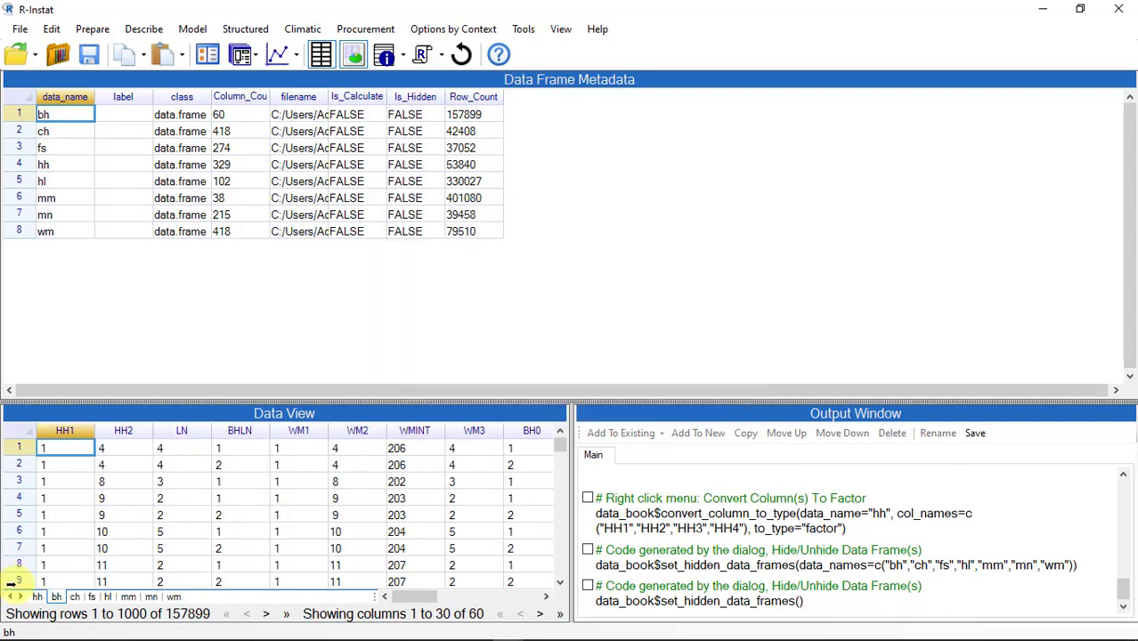
left_click(35, 597)
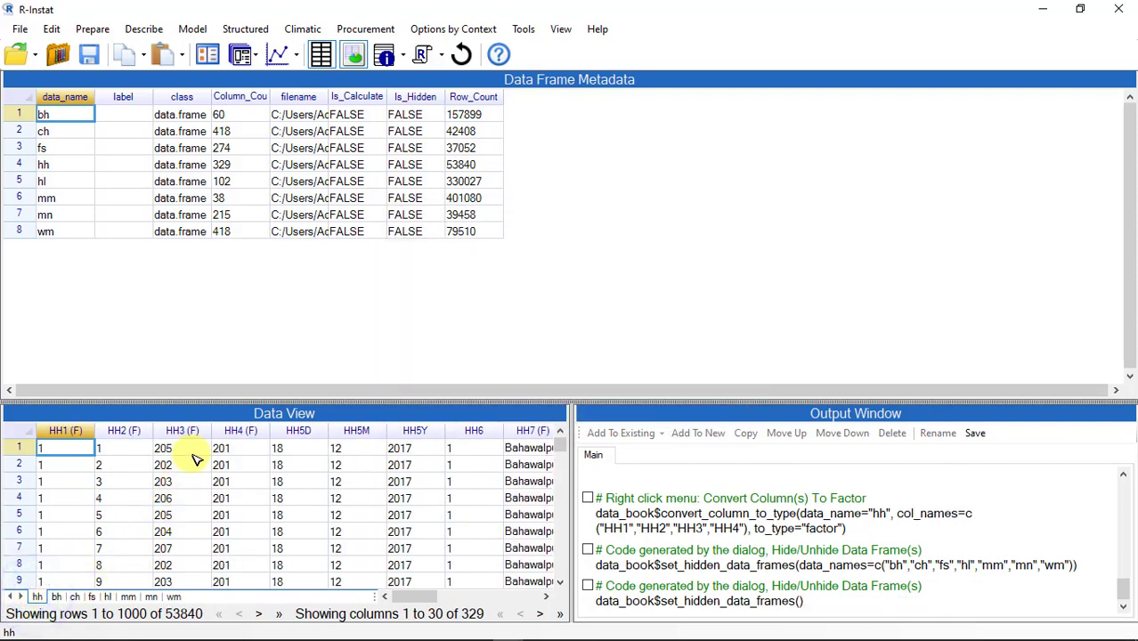
Enlarge the data view and output area, consult the MICS6 read-me file in Notepad for the data frame descriptions, and return to R-Instat
left_click_drag(223, 400, 223, 283)
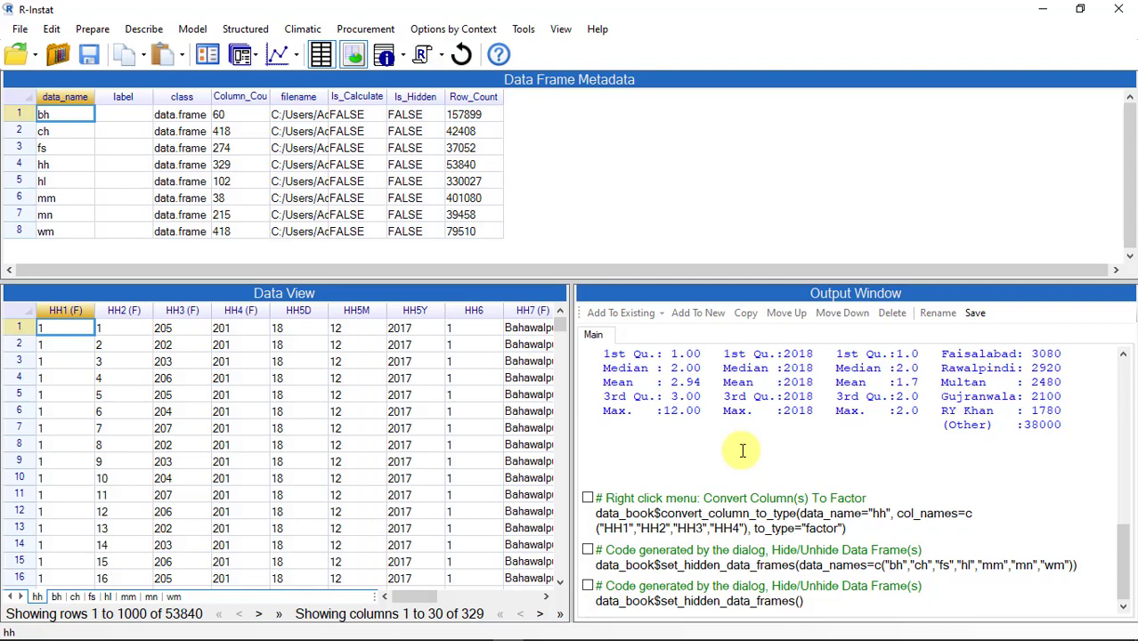
left_click(570, 631)
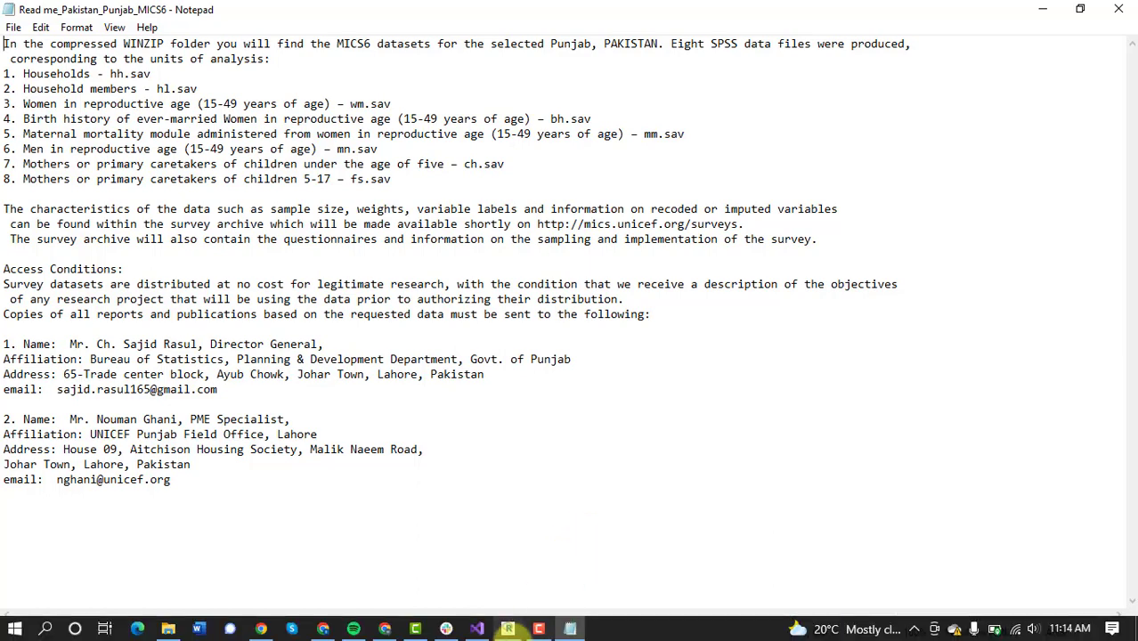
left_click(507, 628)
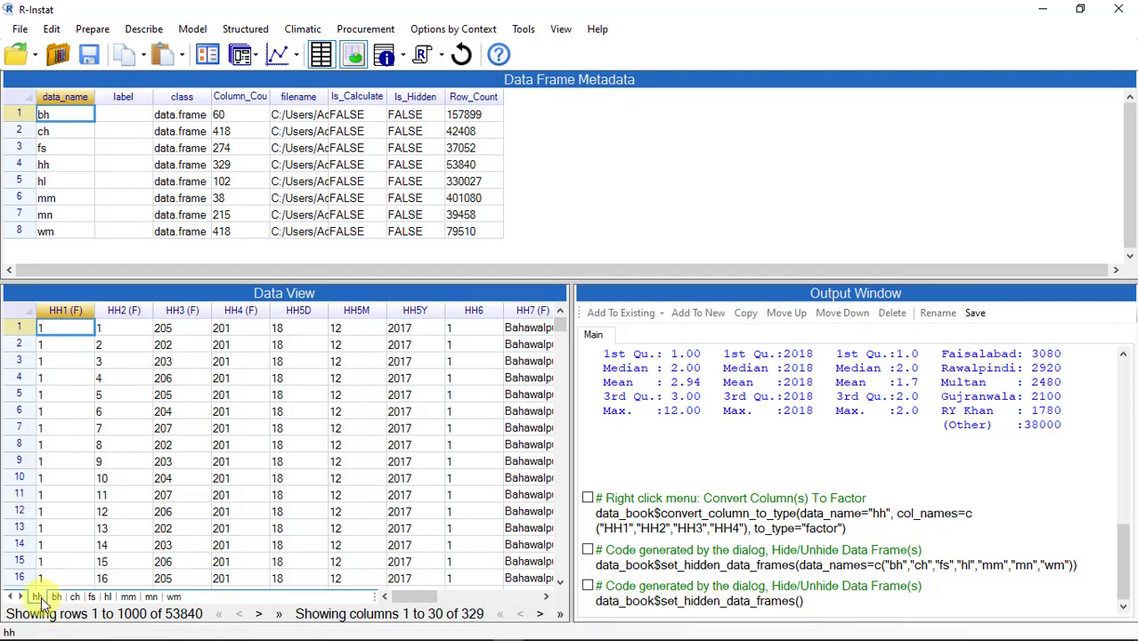
Label the bh data frame "Birth history of ever-married Women in reproductive age (15-49 years of age)" from the Notepad read-me, keeping the rename dialog open
left_click(17, 113)
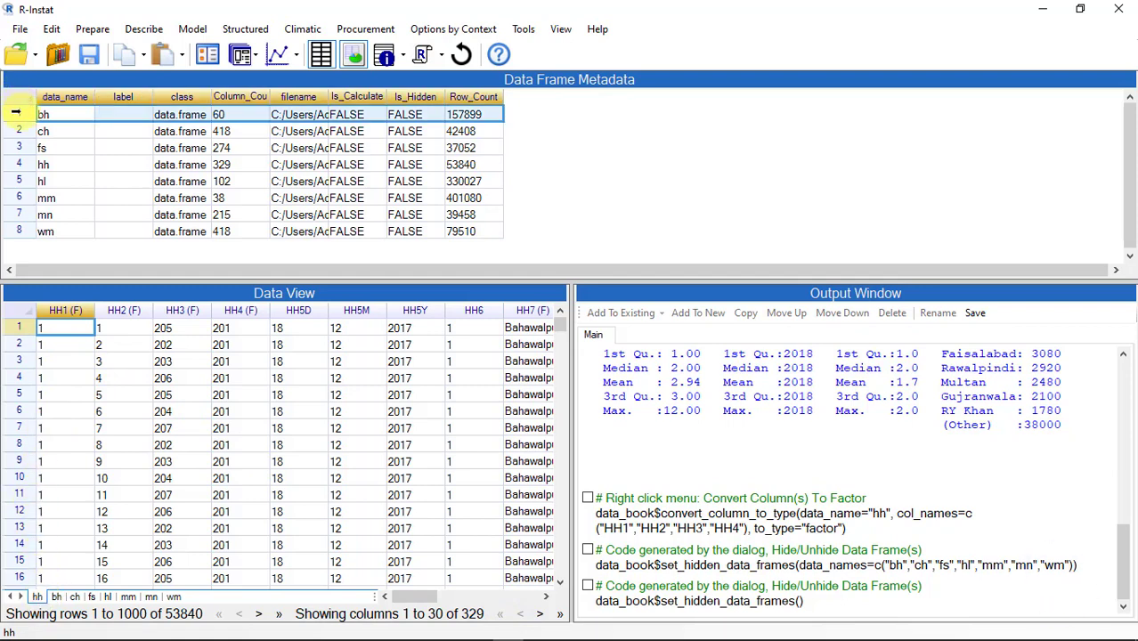
right_click(16, 111)
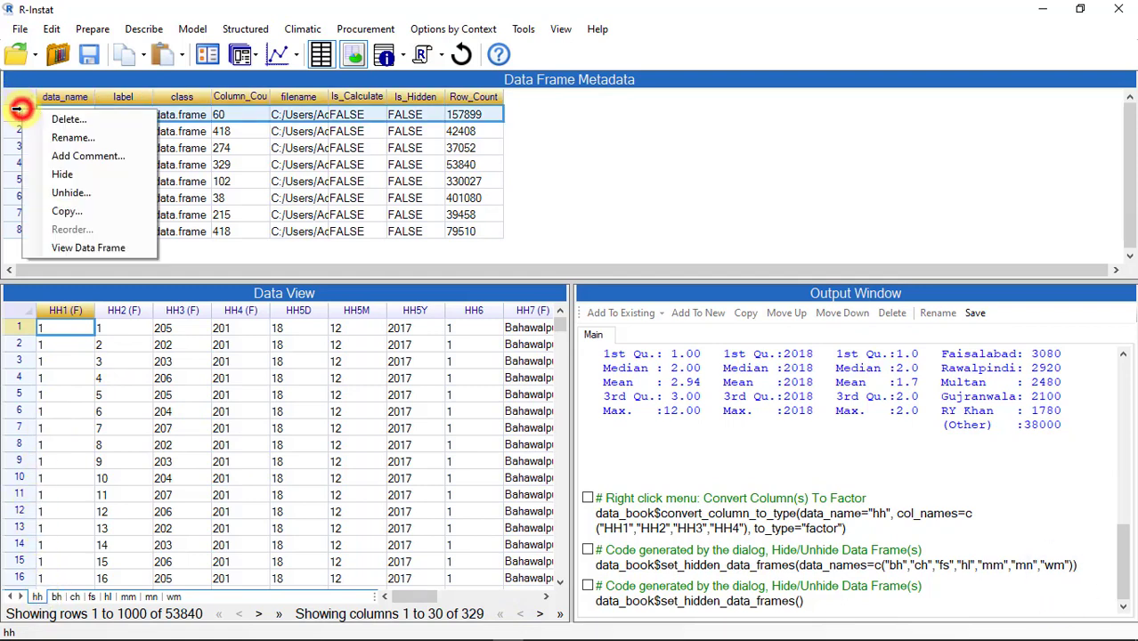
left_click(61, 138)
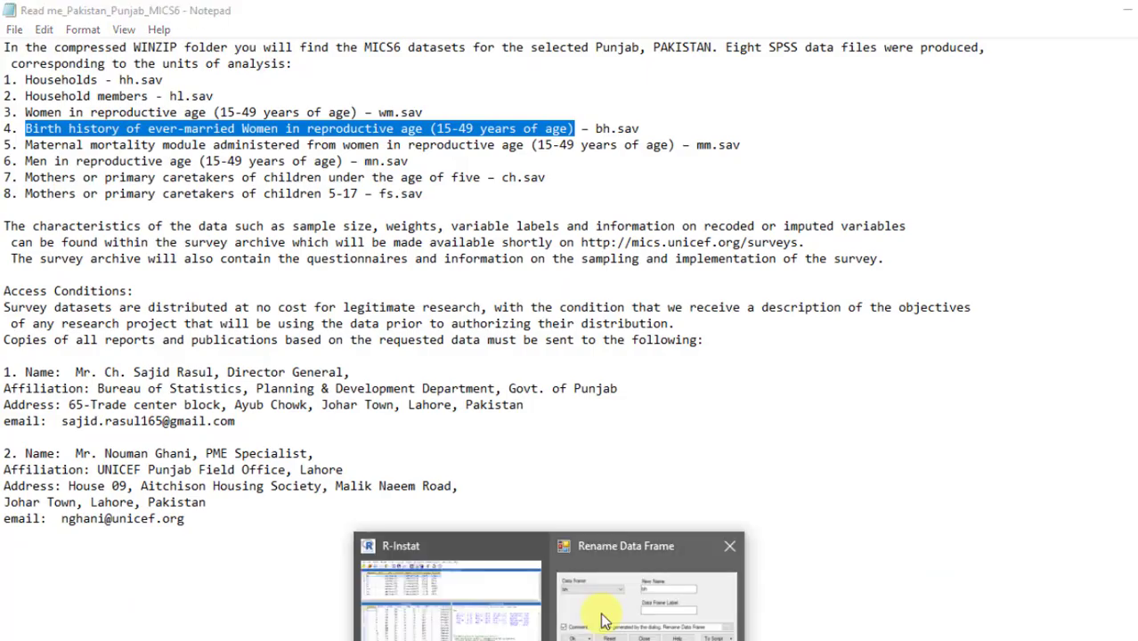
left_click(601, 615)
type("Birth history of ever-married Women in reproductive age (15-49 years of age)")
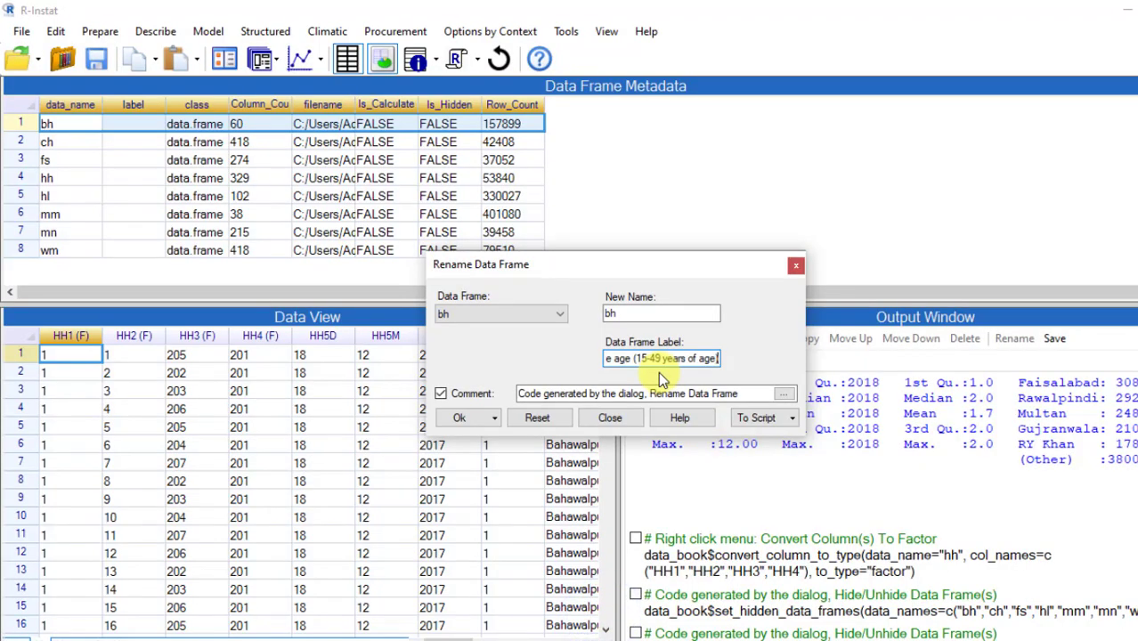
left_click(495, 417)
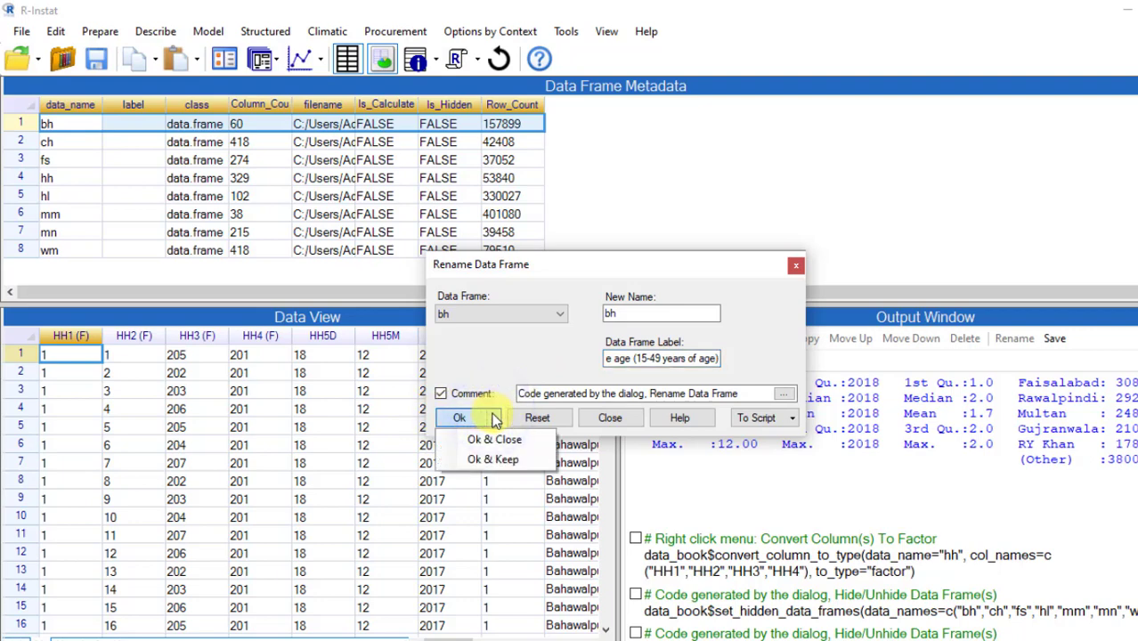
left_click(495, 459)
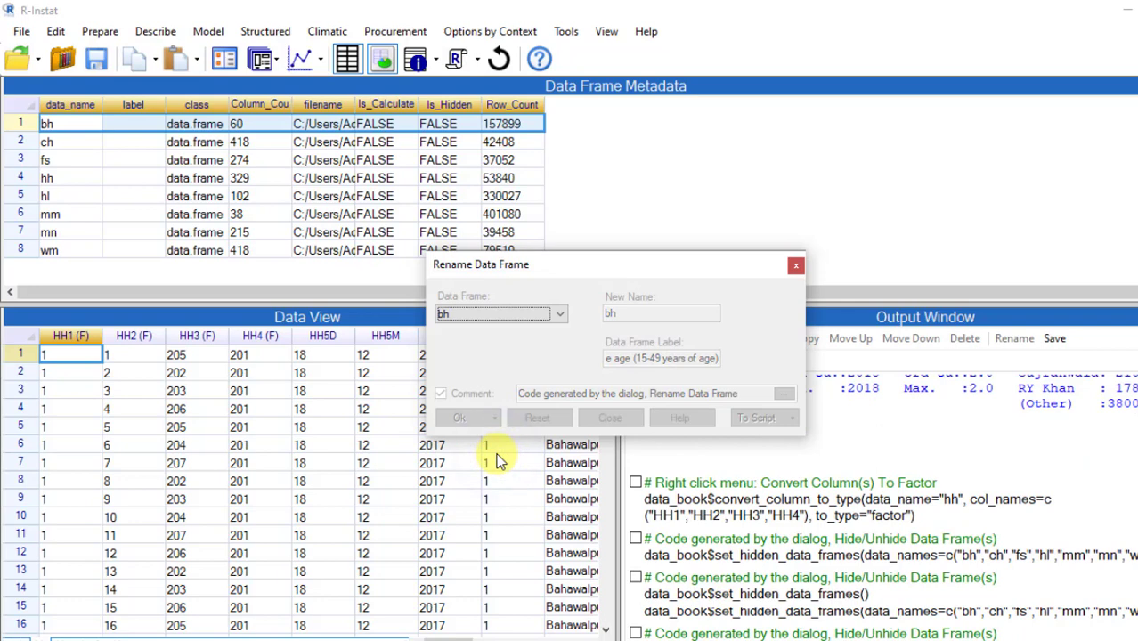
Label the ch data frame "Mothers or primary caretakers of children under the age of five", keeping the rename dialog open
left_click(562, 318)
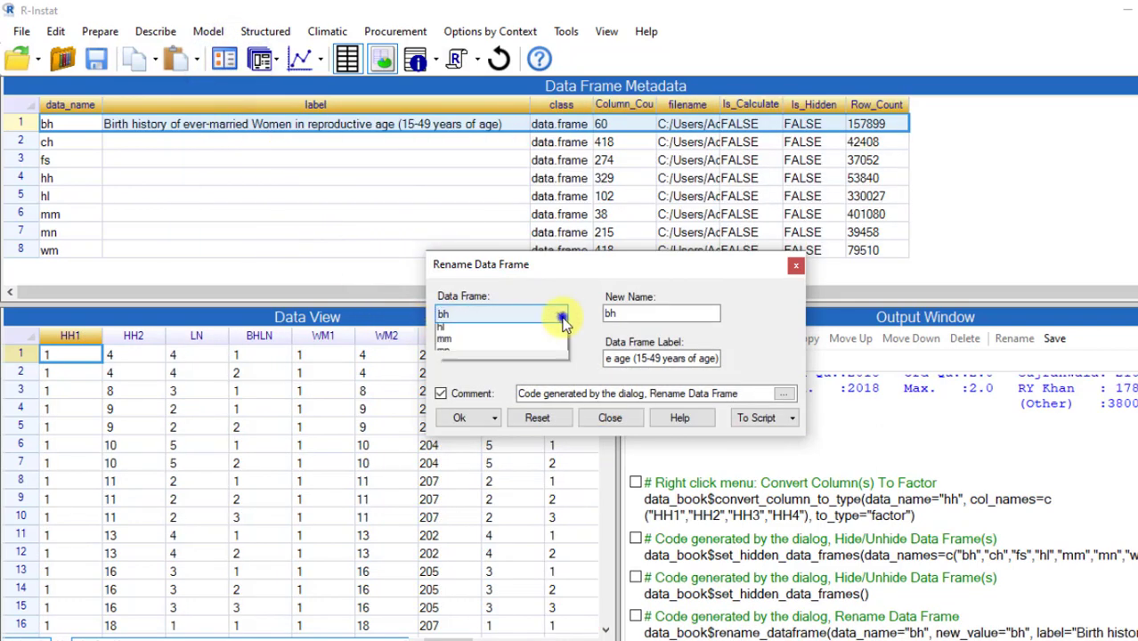
left_click(543, 336)
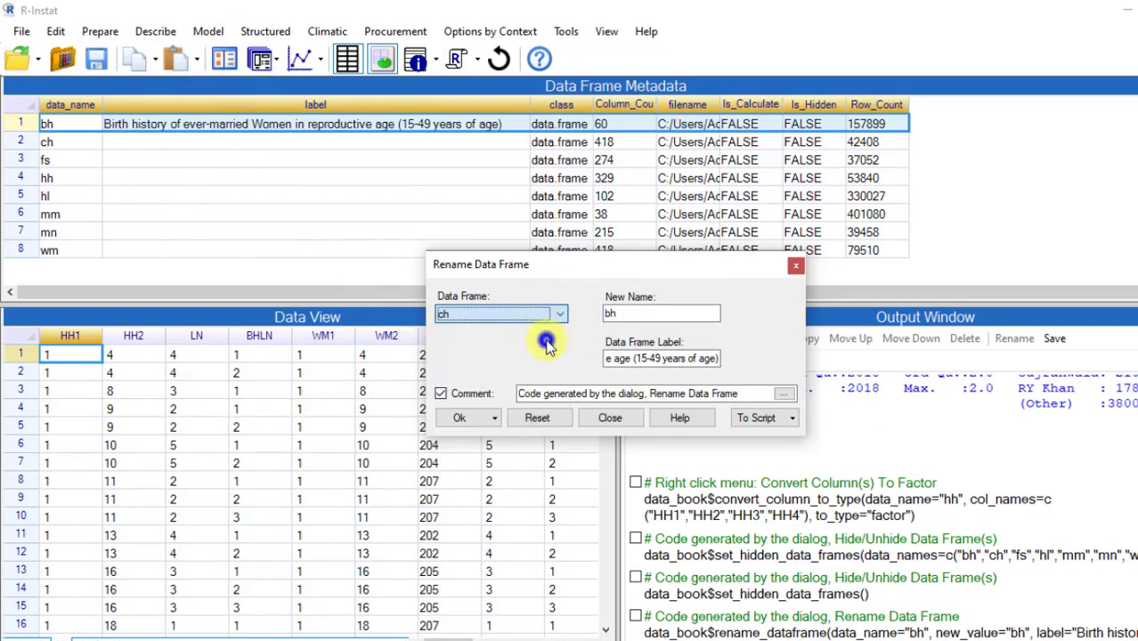
left_click(495, 419)
left_click(513, 460)
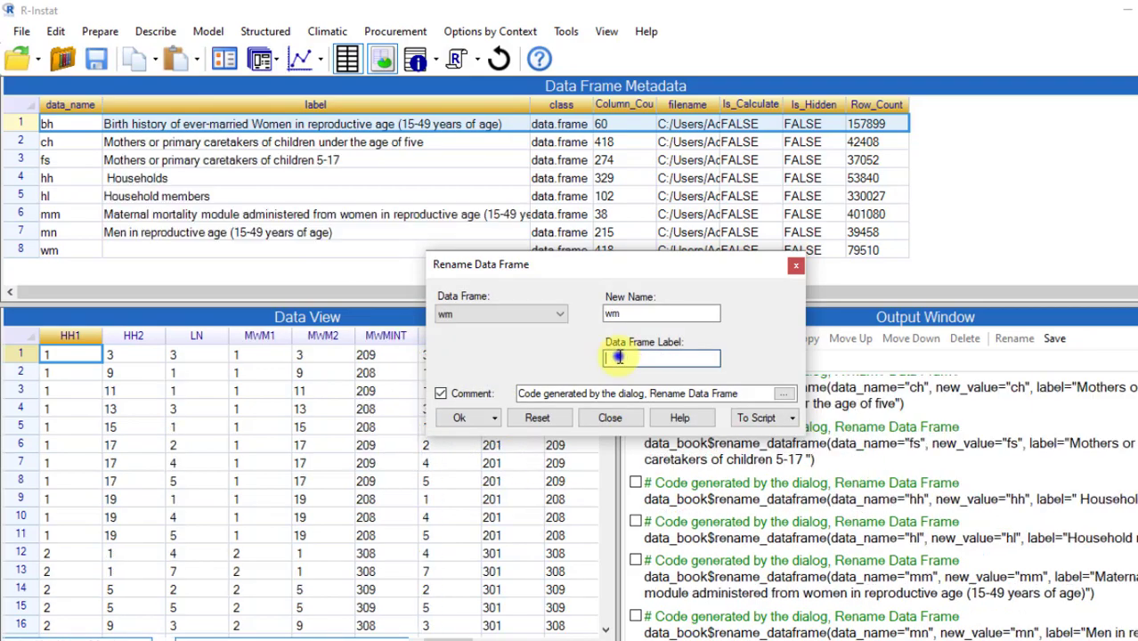
Label the wm data frame "Women in reproductive age (15-49 years of age)" and close the rename dialog
left_click(617, 357)
type("Women in reproductive age (15-49 years of age)")
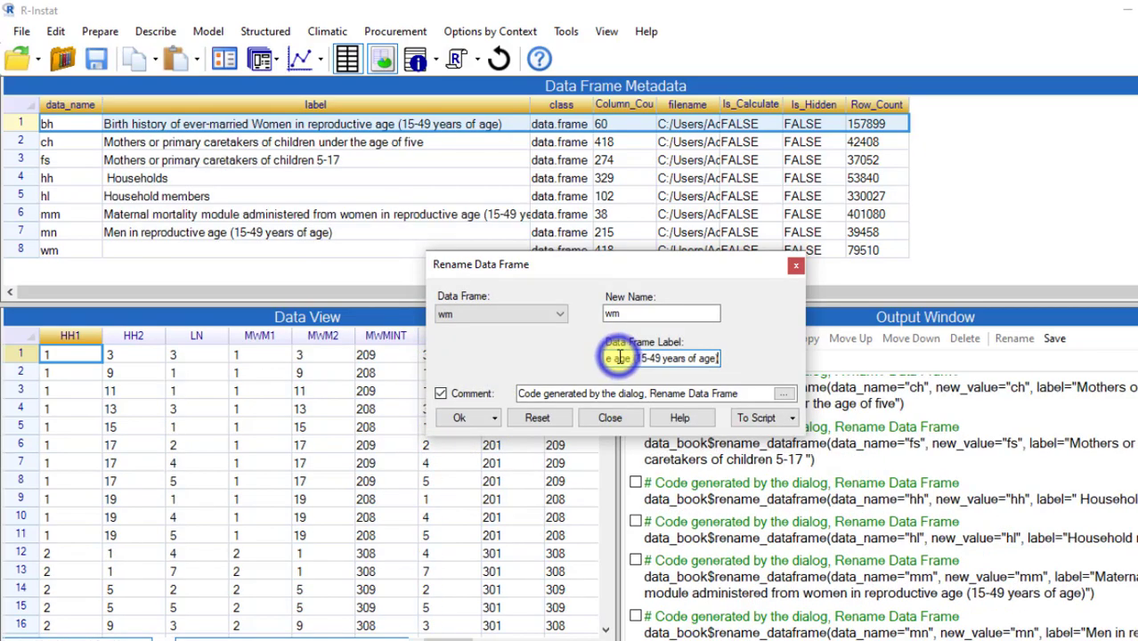
left_click(472, 422)
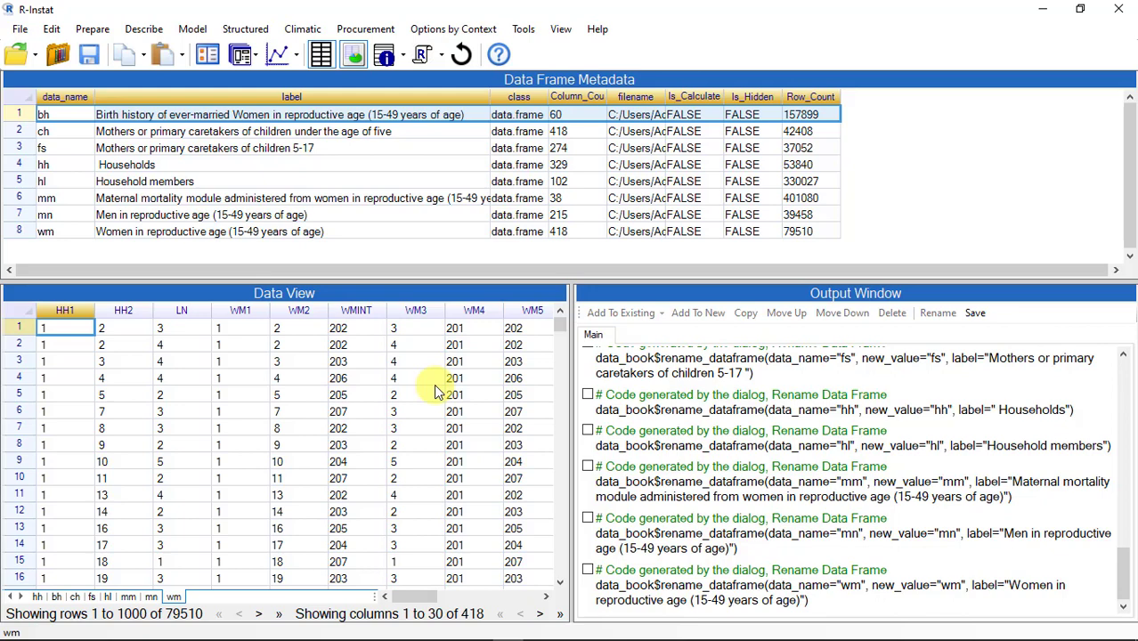
Check whether HH1 and HH2 together define a unique key for the hh data frame, and clear the chosen key columns
left_click(37, 597)
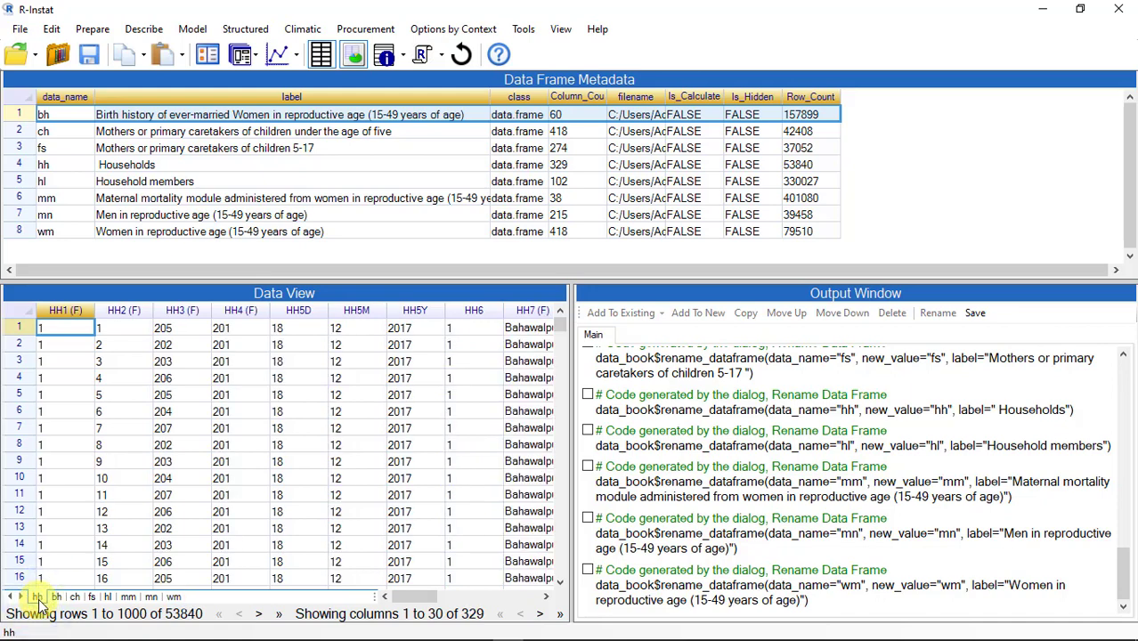
left_click(92, 28)
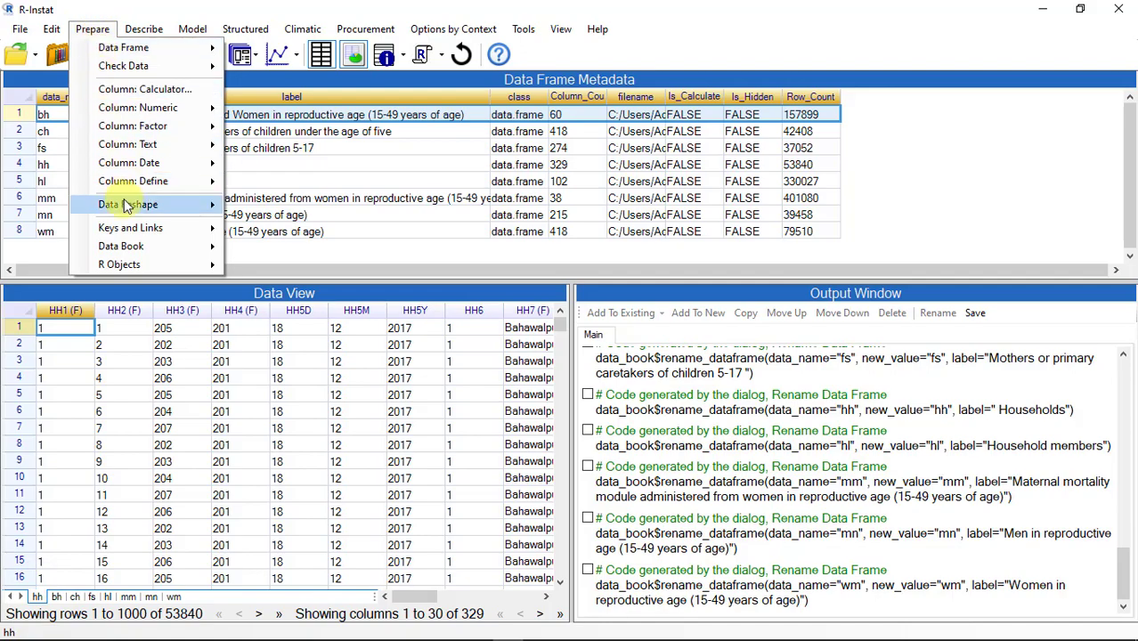
left_click(134, 232)
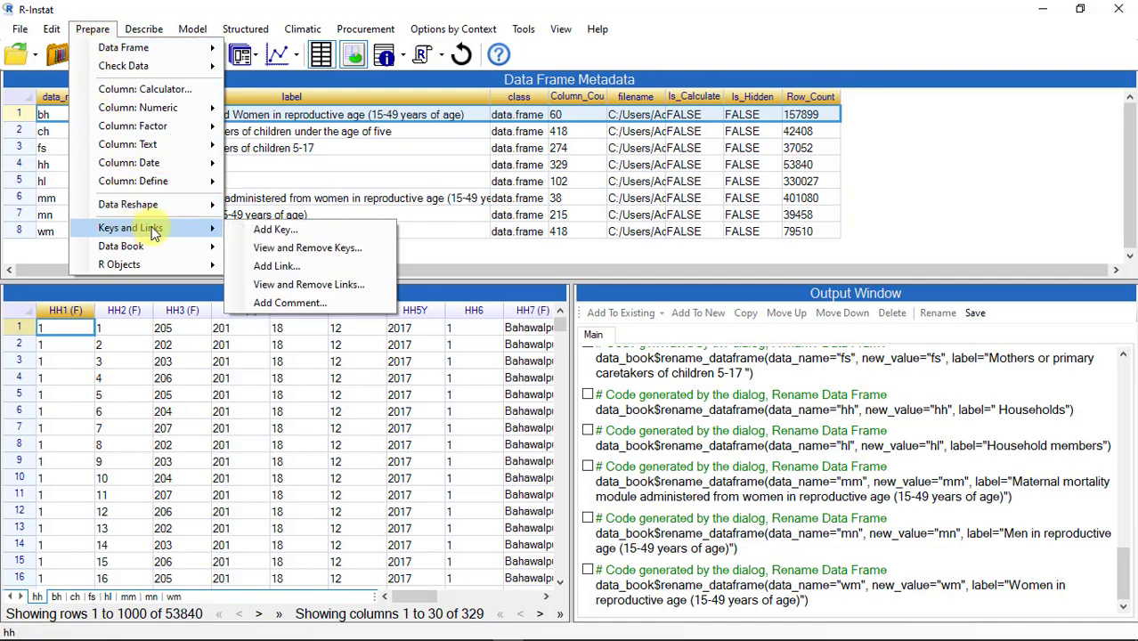
left_click(270, 232)
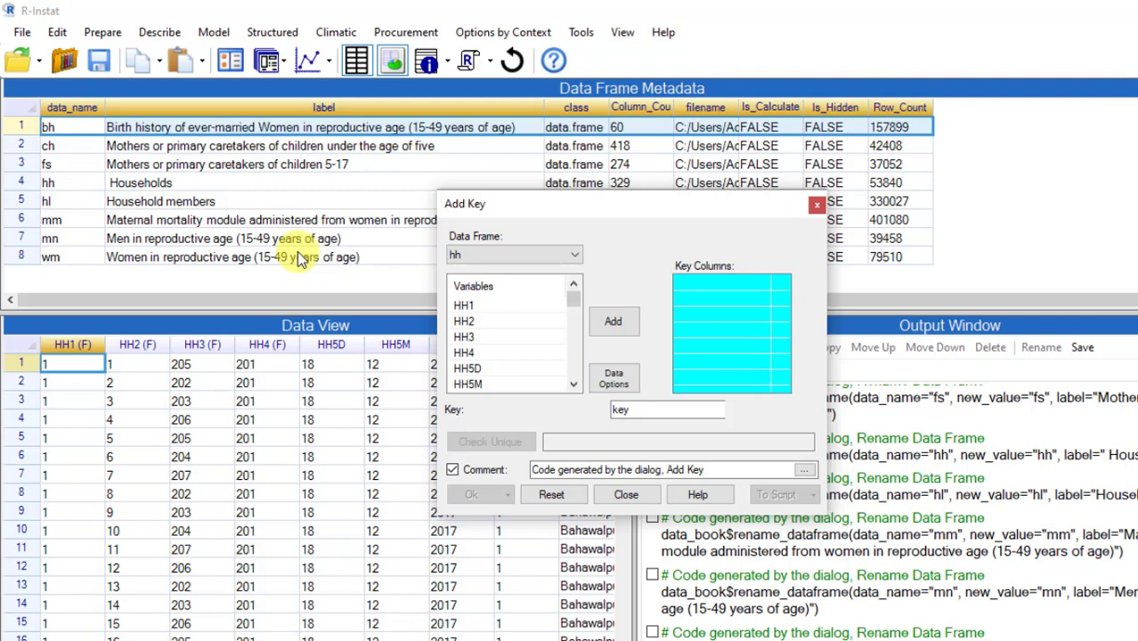
double_click(464, 305)
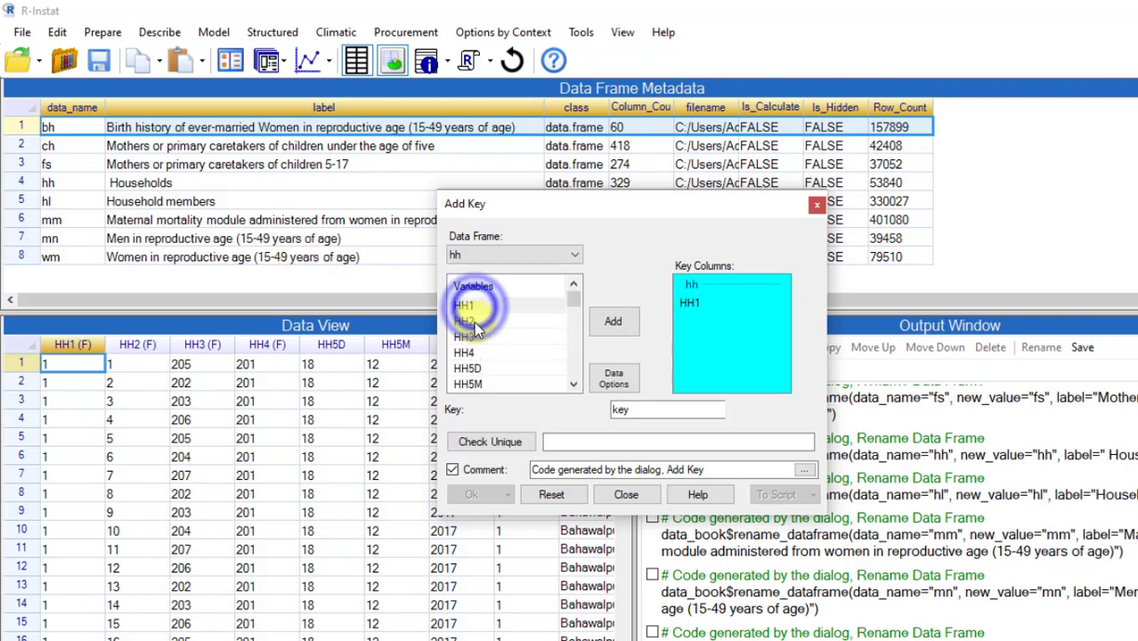
double_click(470, 324)
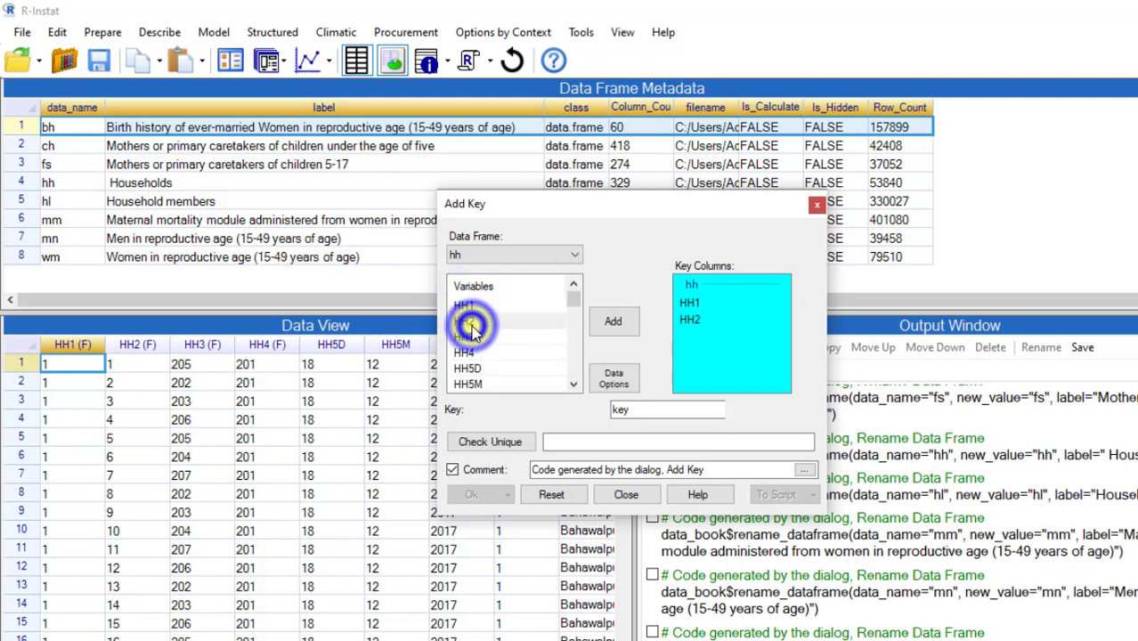
left_click(491, 443)
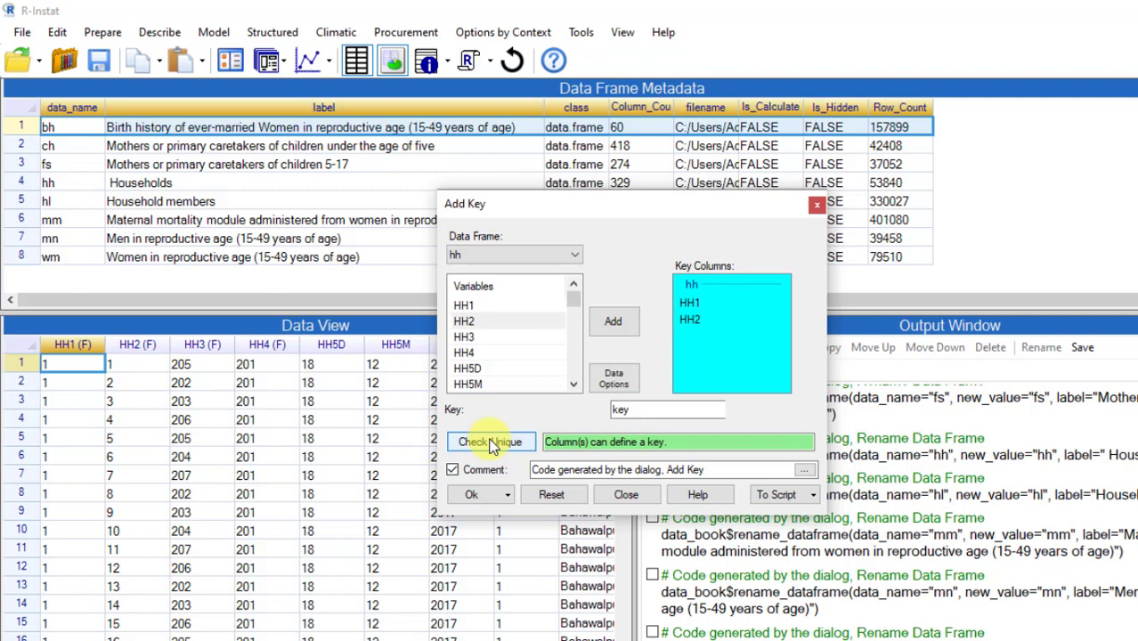
right_click(690, 301)
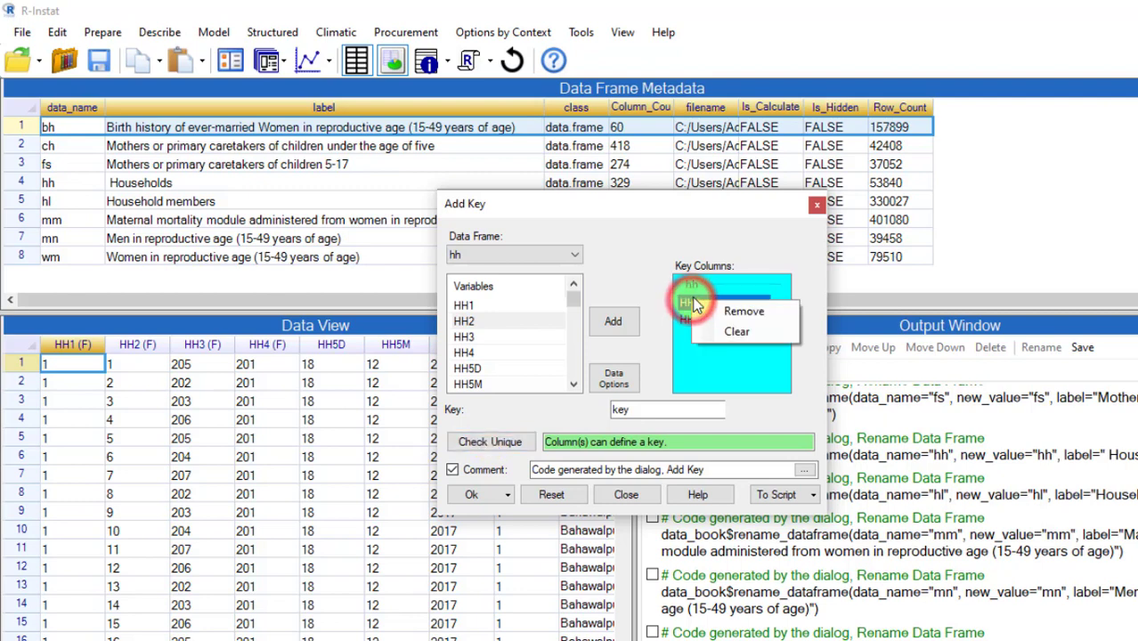
left_click(728, 332)
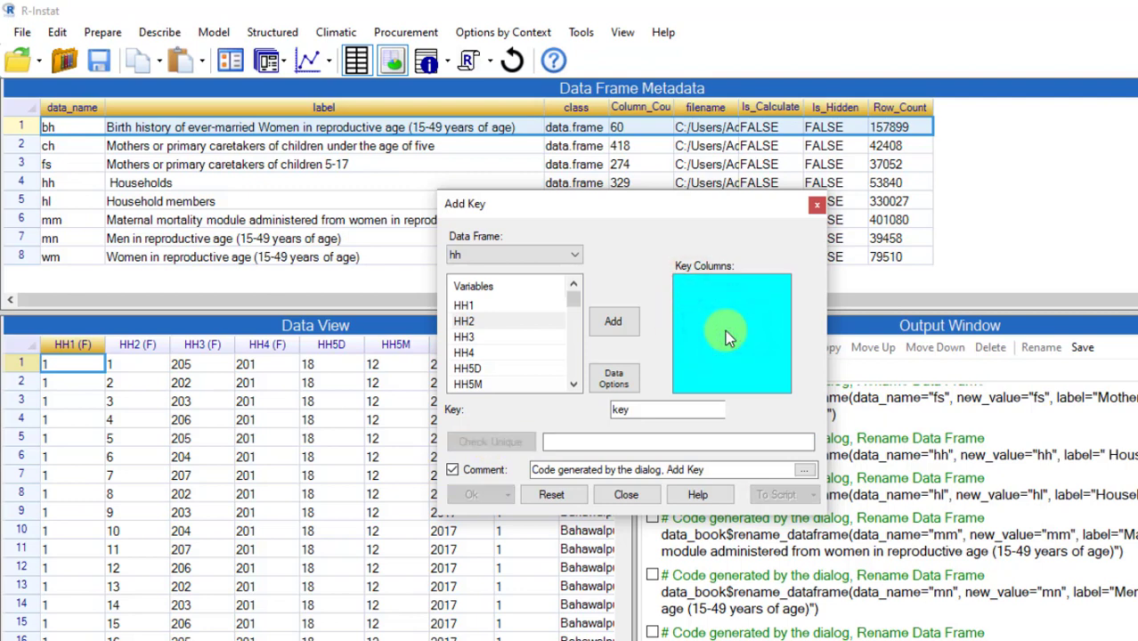
Check that HH1, HH2 and HH7 are unique together and add them as the key of the hh data frame
double_click(476, 304)
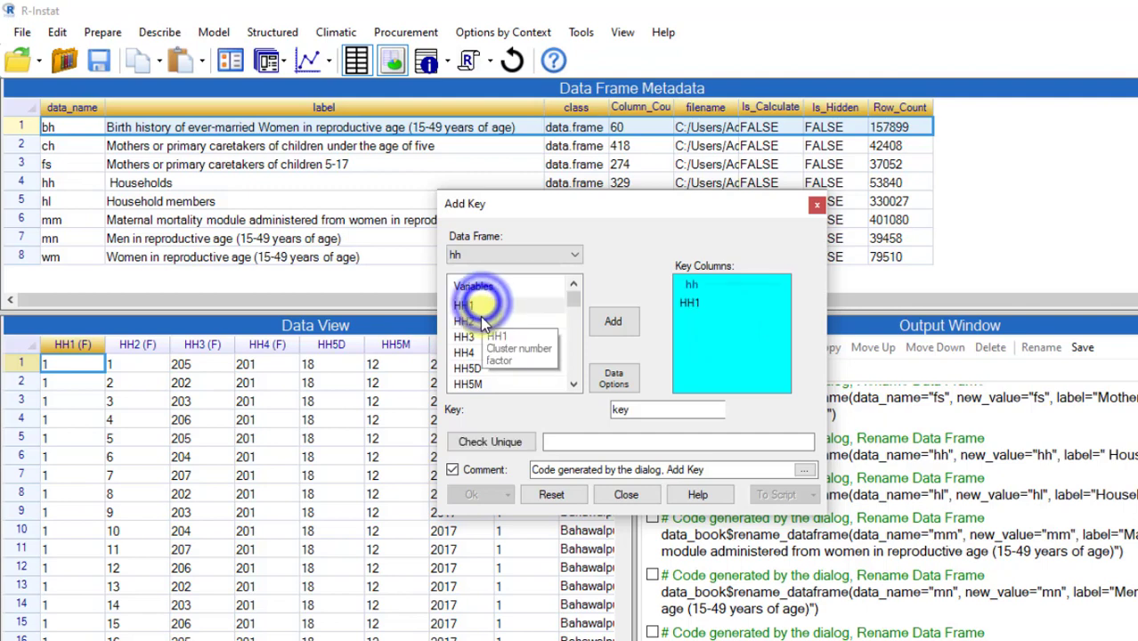
left_click(479, 320)
double_click(479, 320)
scroll(491, 332, "down", 1)
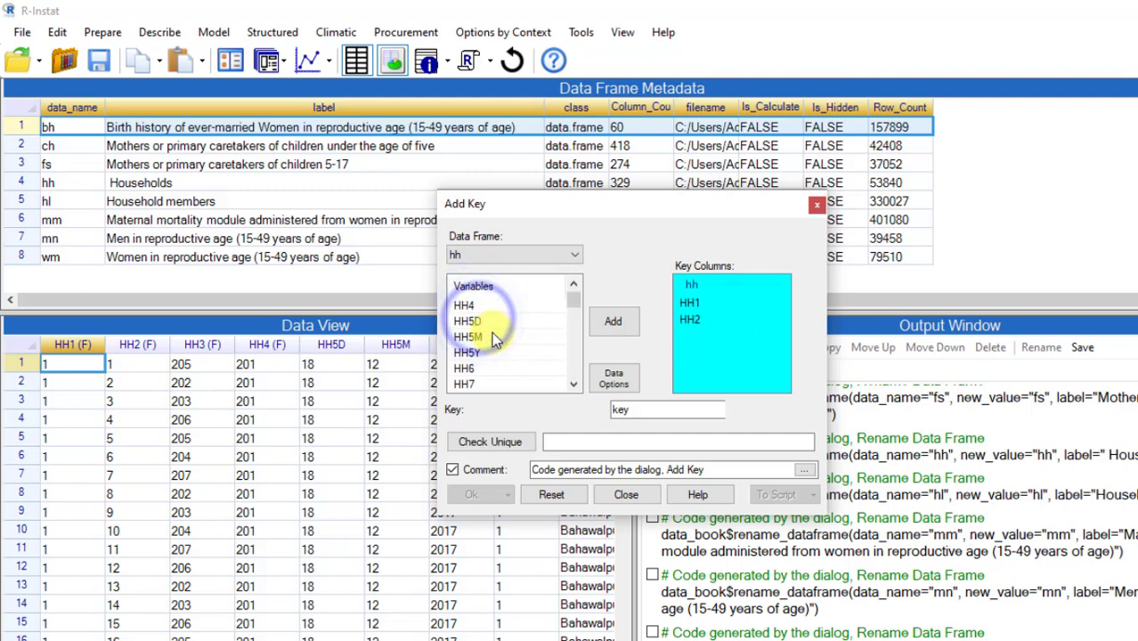
left_click(478, 383)
double_click(476, 384)
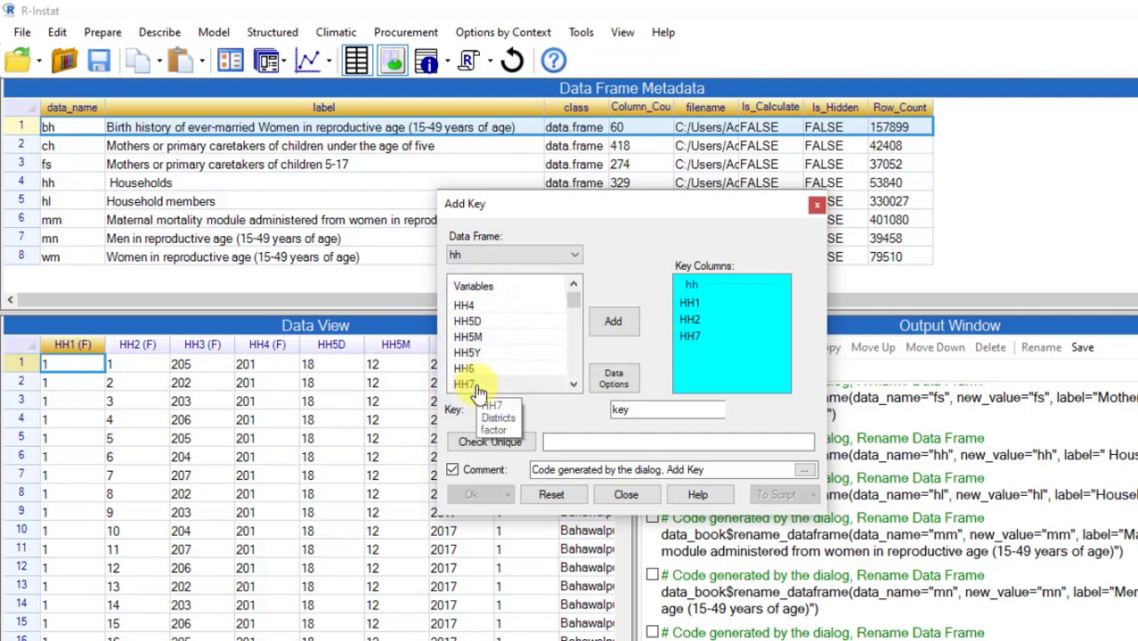
left_click(470, 441)
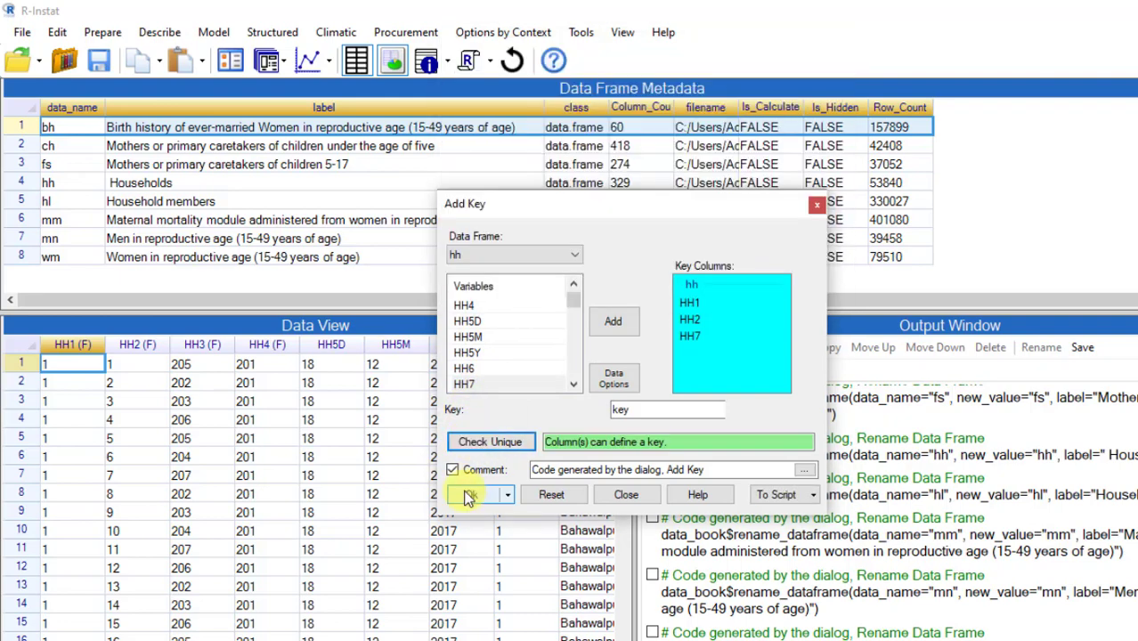
left_click(468, 494)
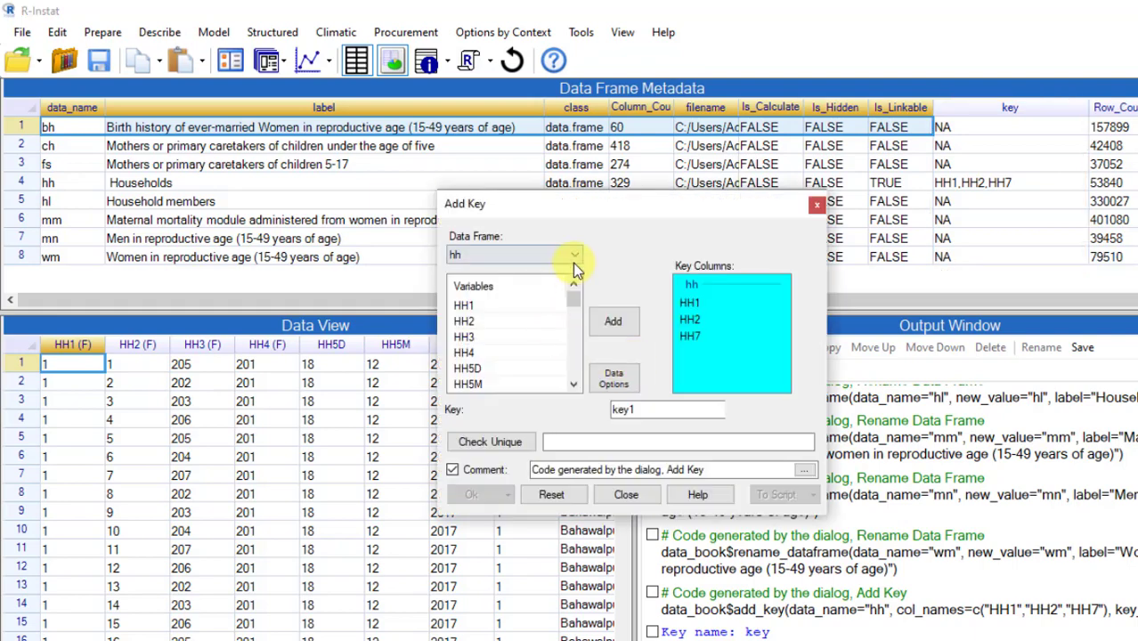
Check HH1, HH2 and LN for uniqueness in the ch data frame and add them as its key
left_click(575, 258)
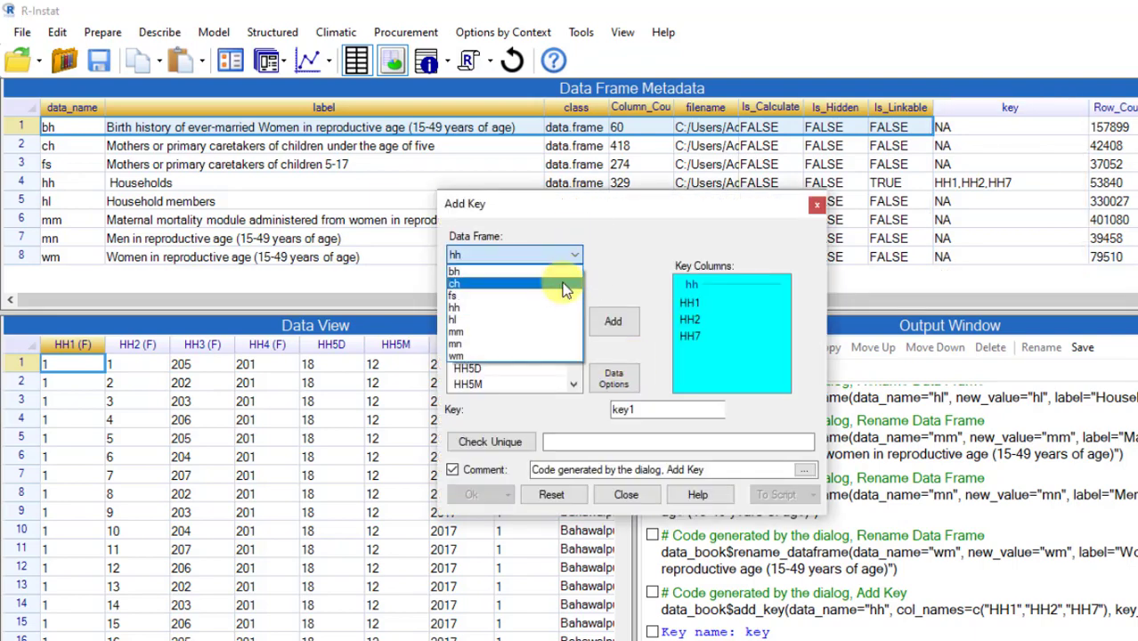
left_click(563, 283)
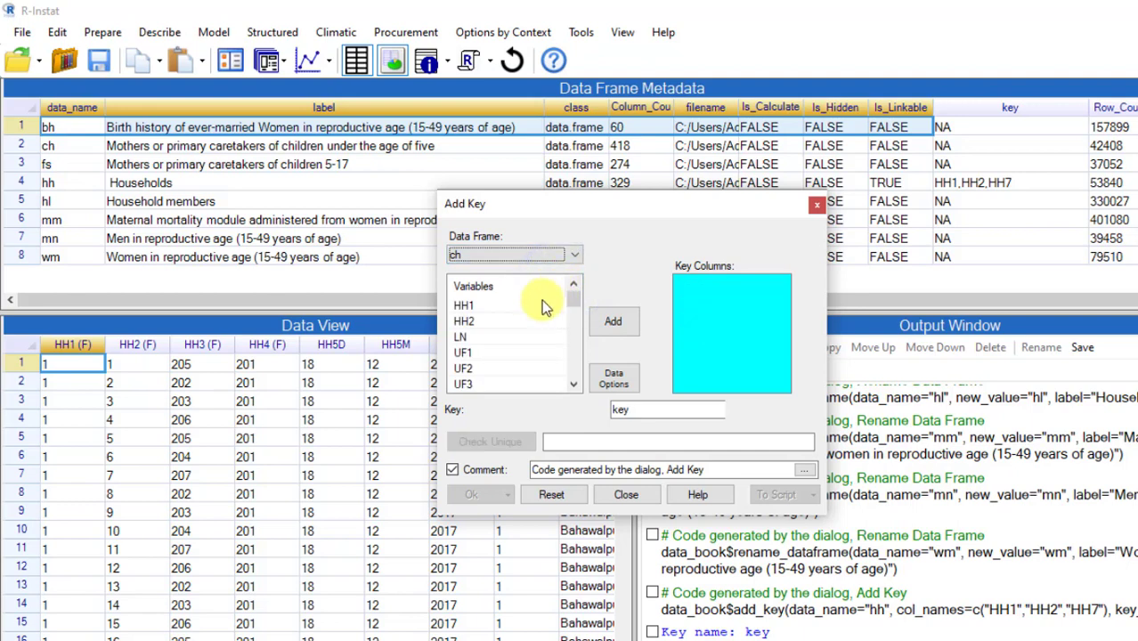
double_click(465, 305)
left_click(481, 322)
double_click(481, 321)
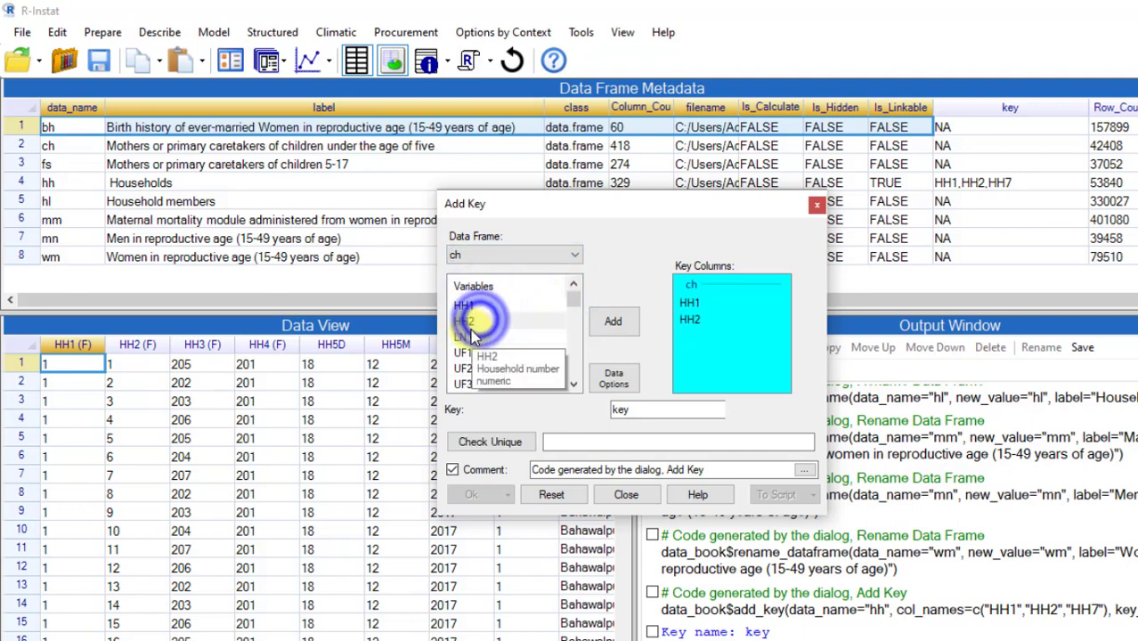
double_click(460, 336)
left_click(485, 441)
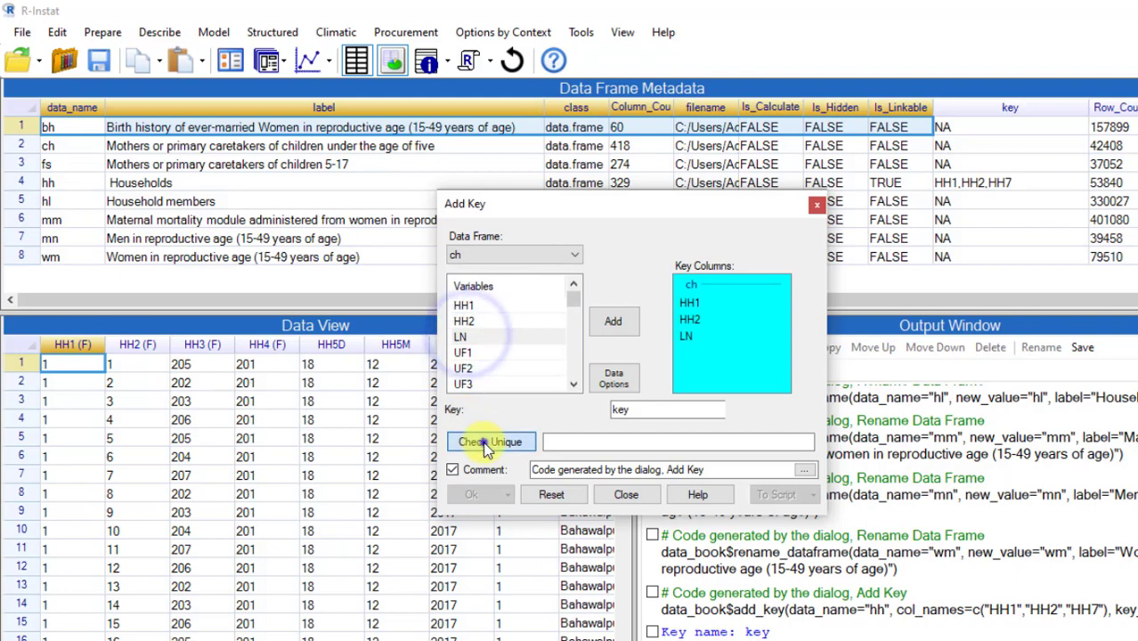
left_click(475, 495)
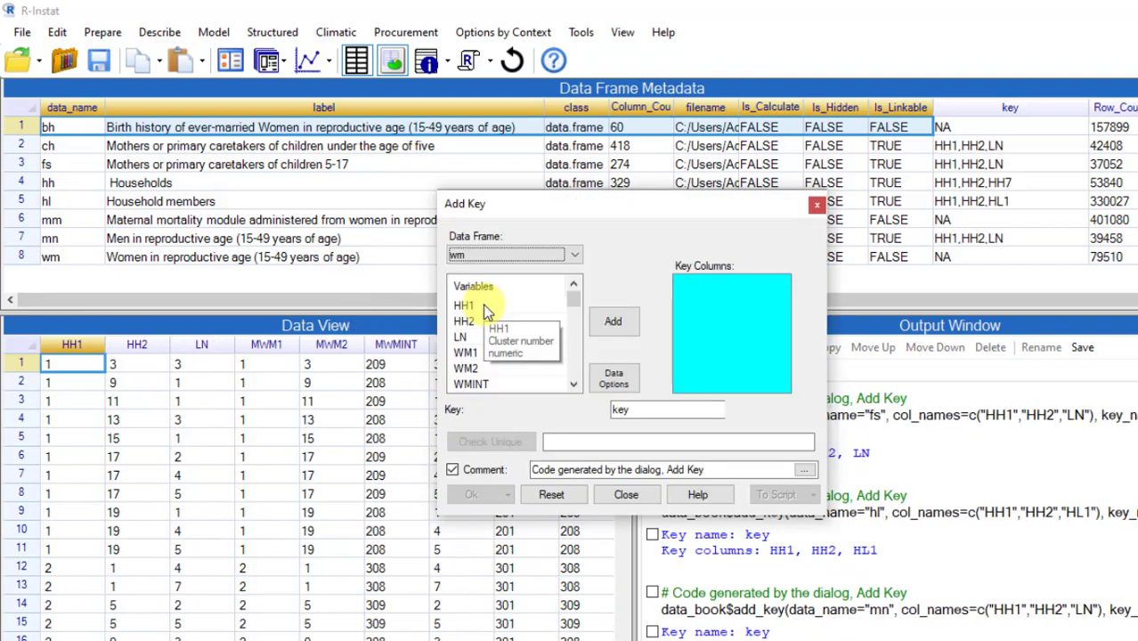
Check and add HH1, HH2 and LN as the key of the wm data frame, keeping the key dialog open
double_click(485, 306)
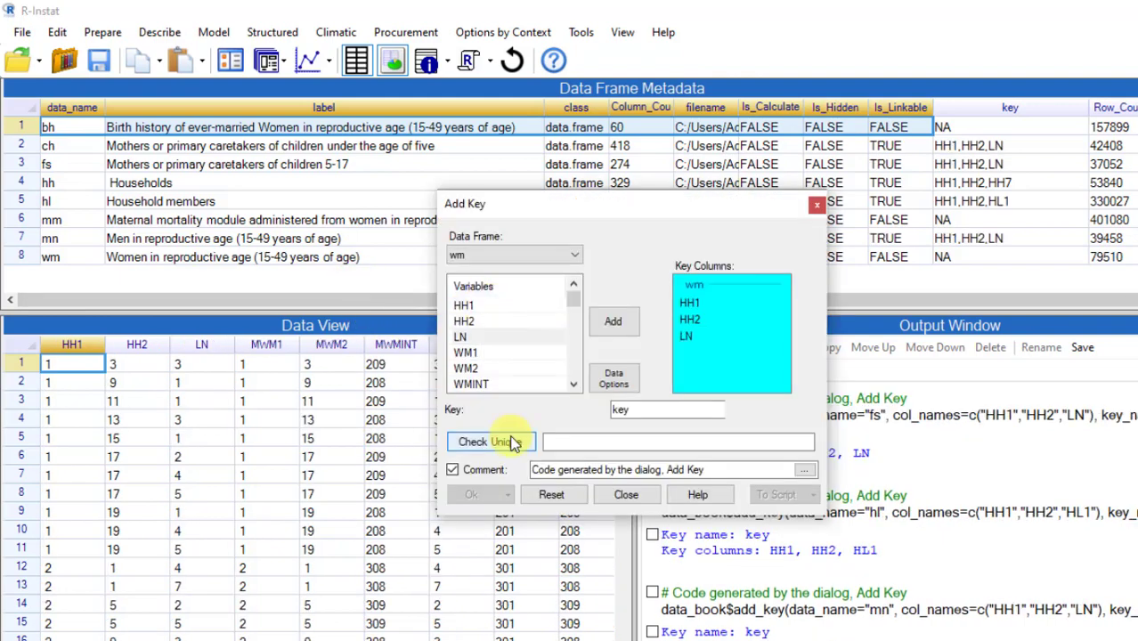
left_click(511, 439)
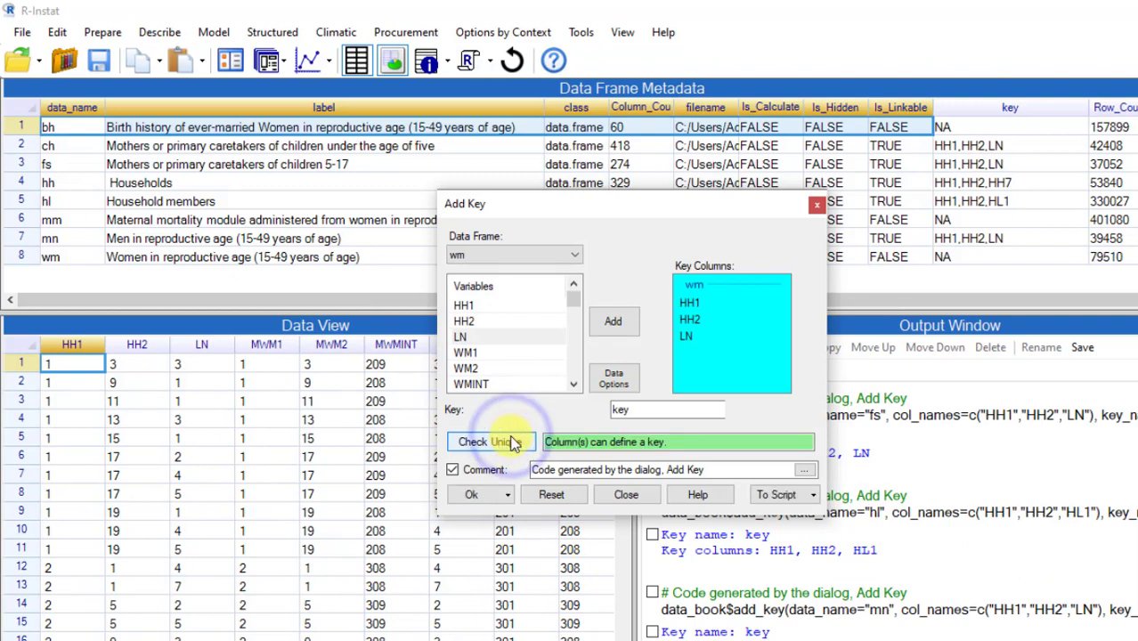
left_click(508, 495)
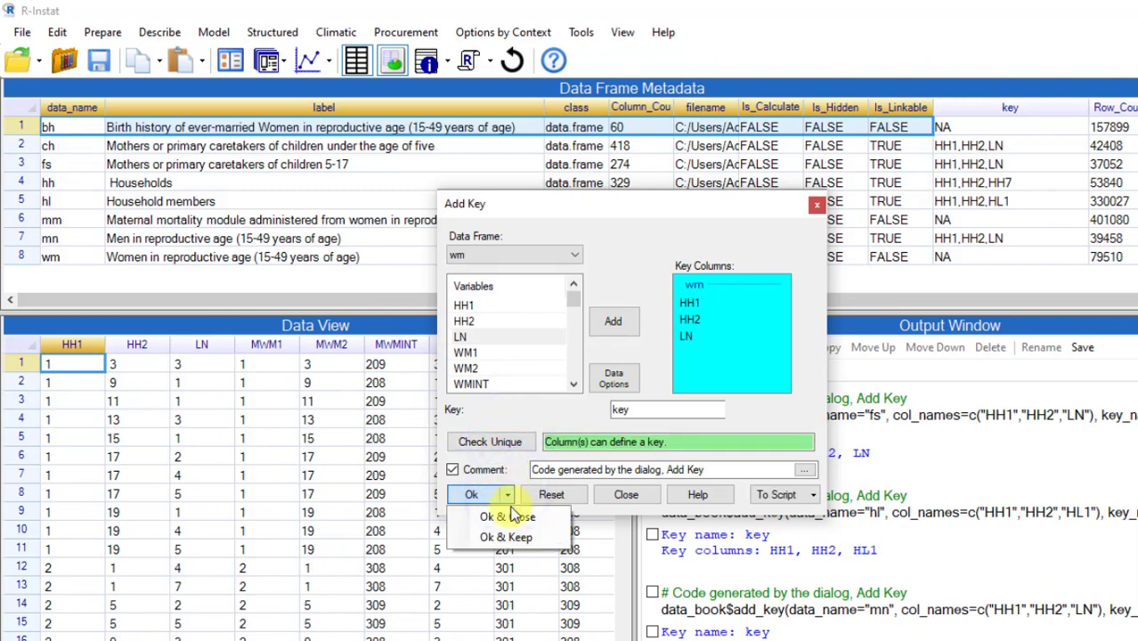
left_click(506, 537)
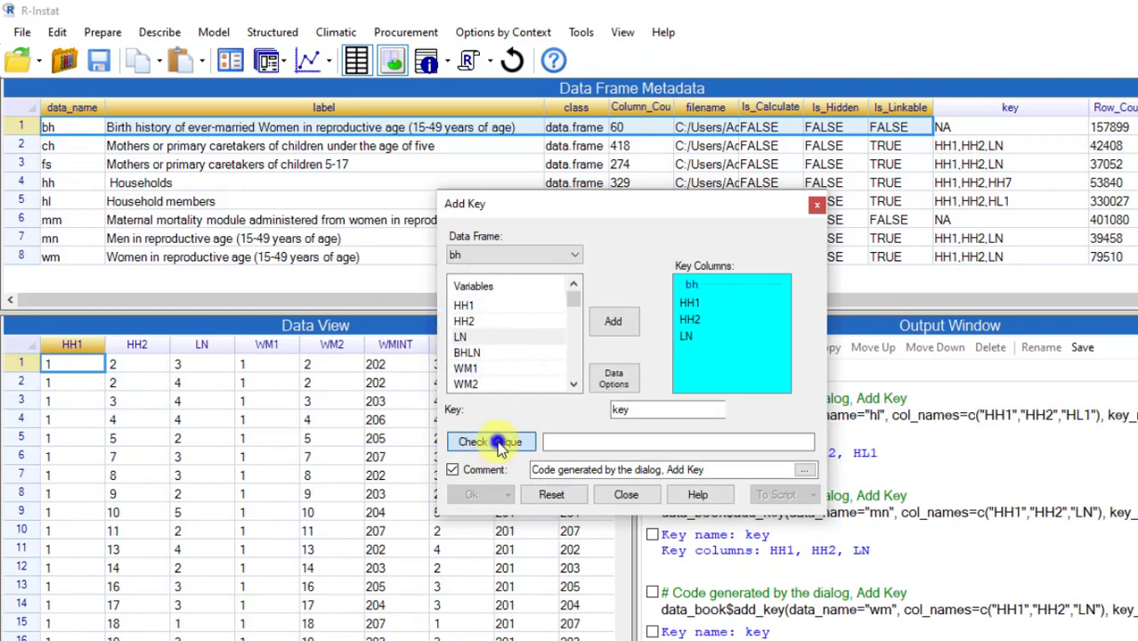
Check whether HH1, HH2 and LN define a unique key for the bh data frame, and repeat the check for mm
left_click(498, 445)
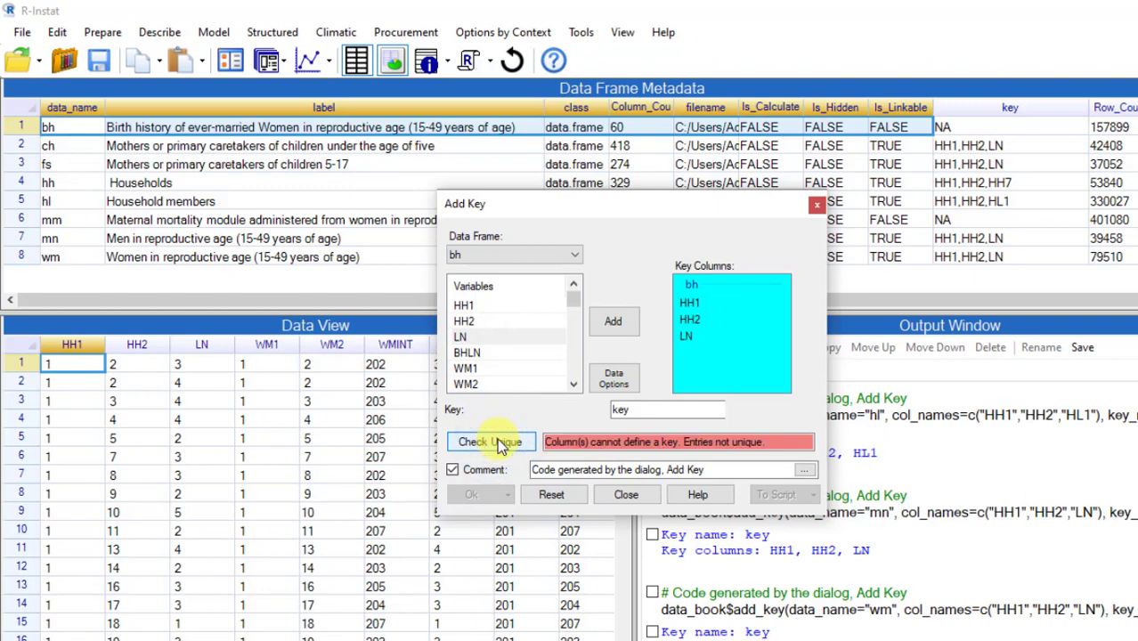
left_click(562, 255)
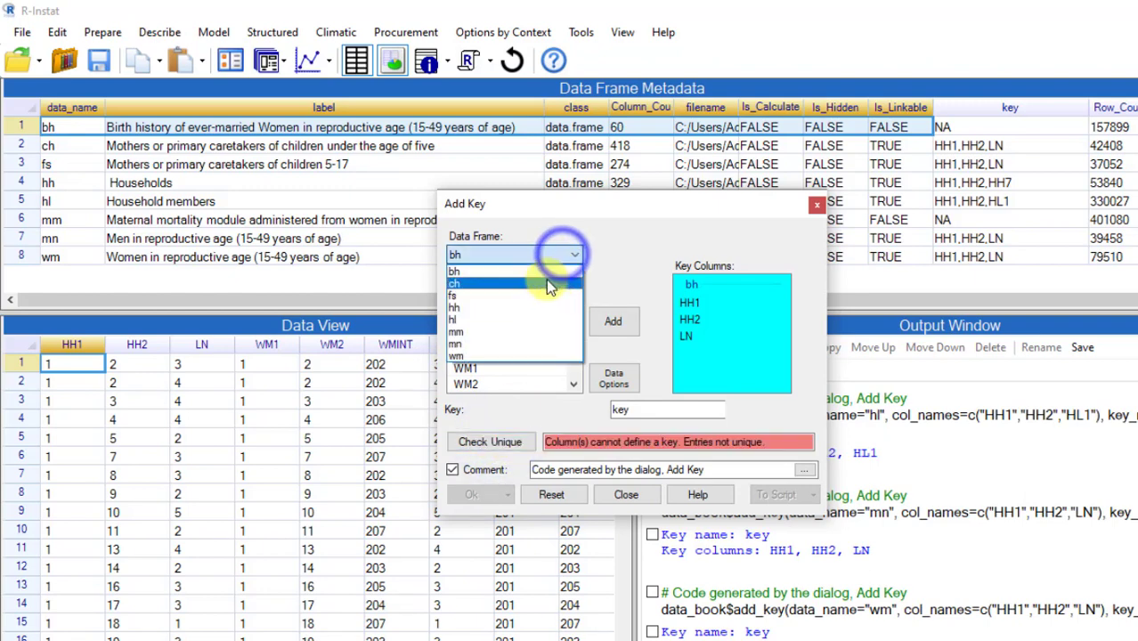
left_click(526, 329)
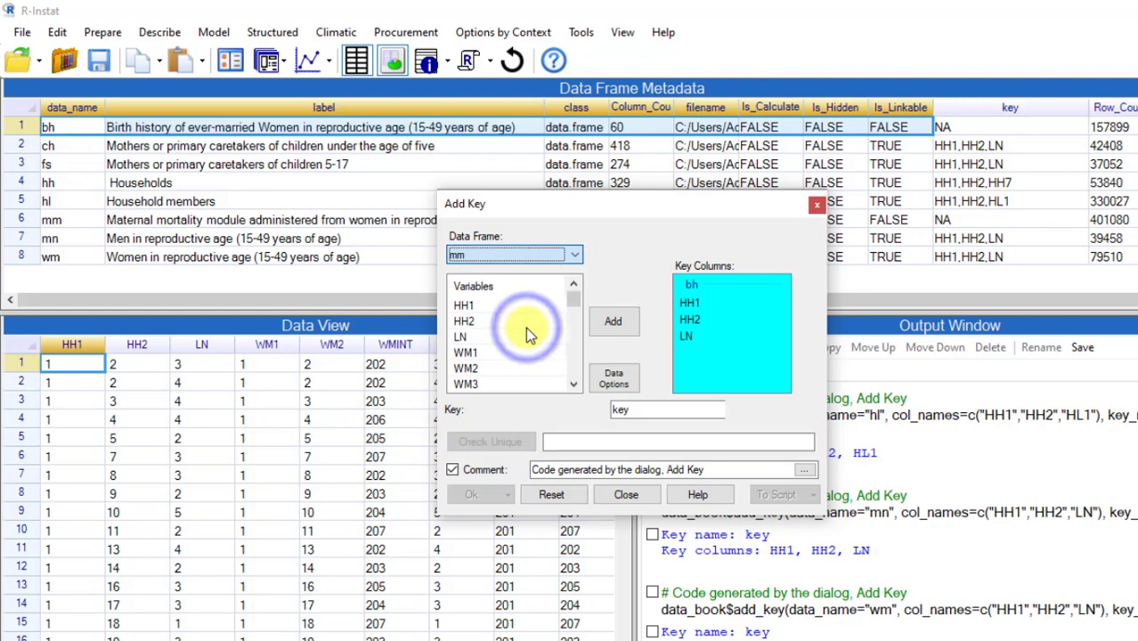
left_click(502, 442)
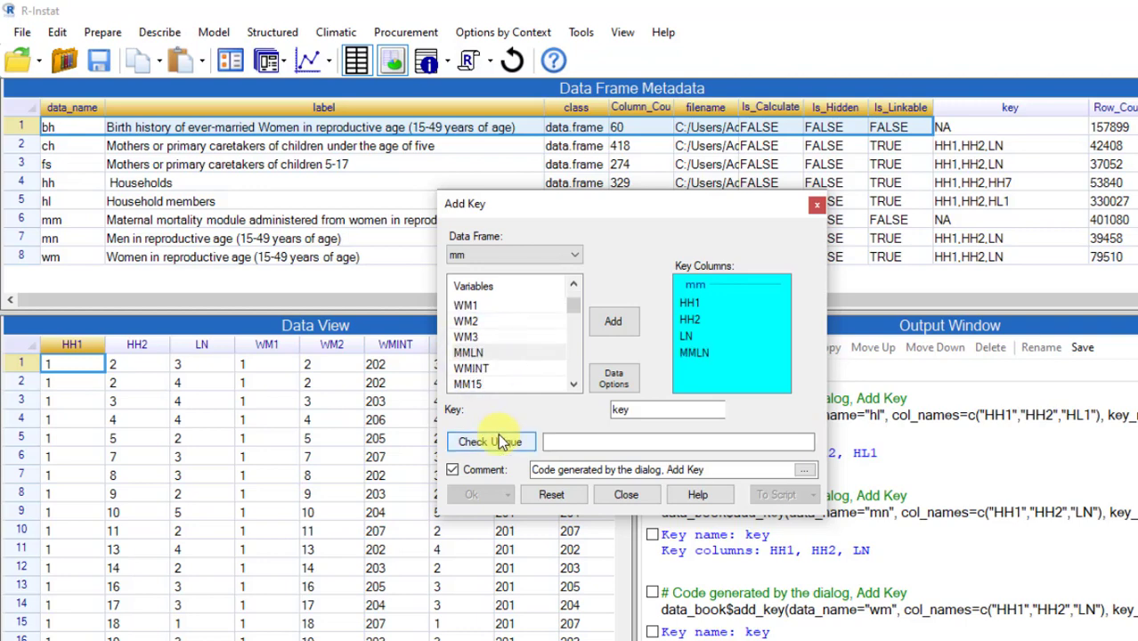
Check and add HH1, HH2, LN and MMLN as the key of the mm data frame, keeping the key dialog open
left_click(497, 442)
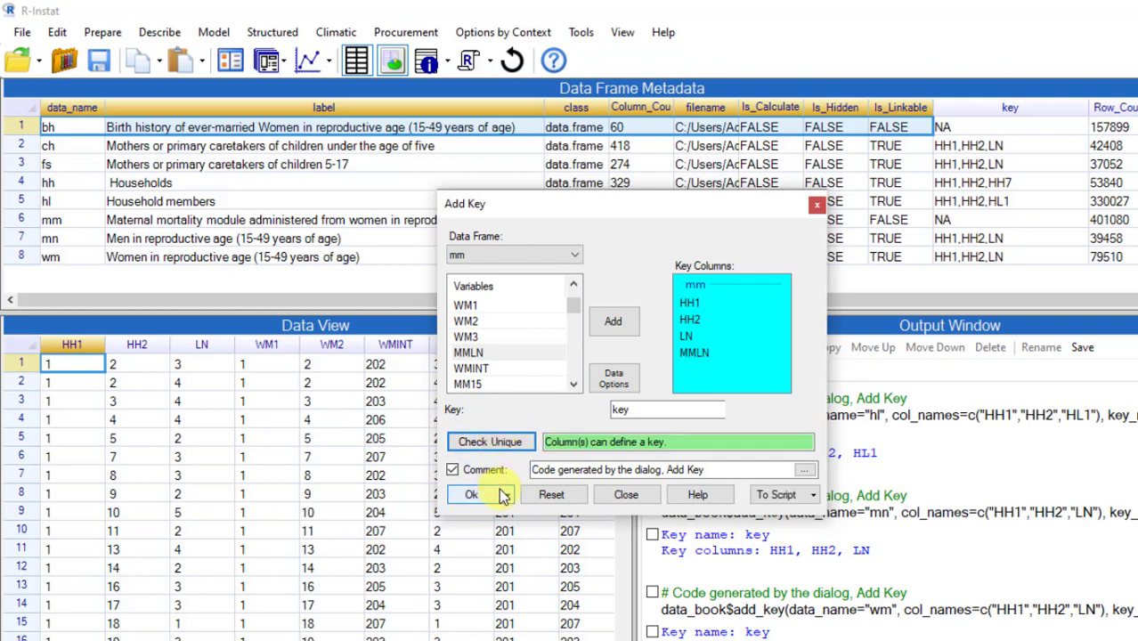
left_click(501, 496)
left_click(504, 536)
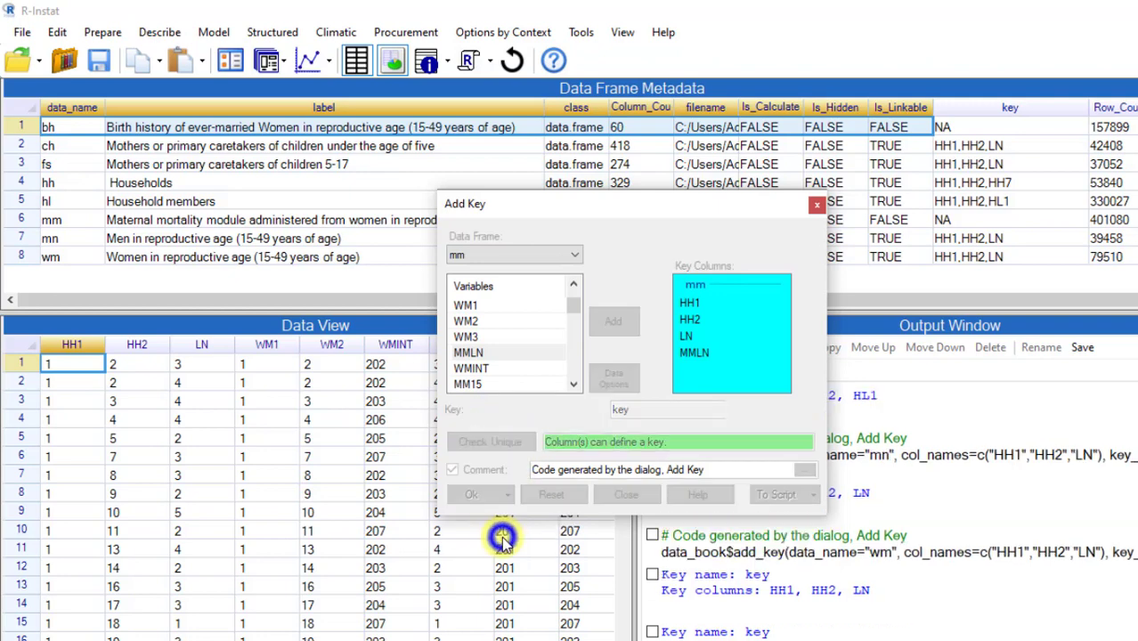
Check HH1, HH2, LN and BHLN for uniqueness in the bh data frame and add them as its key
left_click(489, 442)
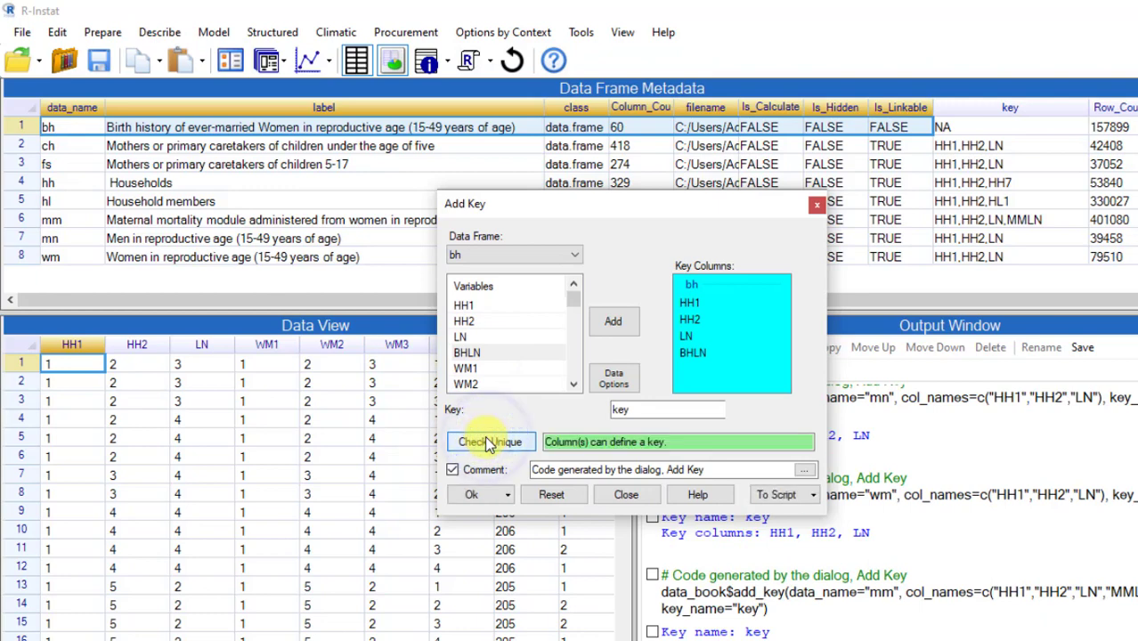
left_click(492, 497)
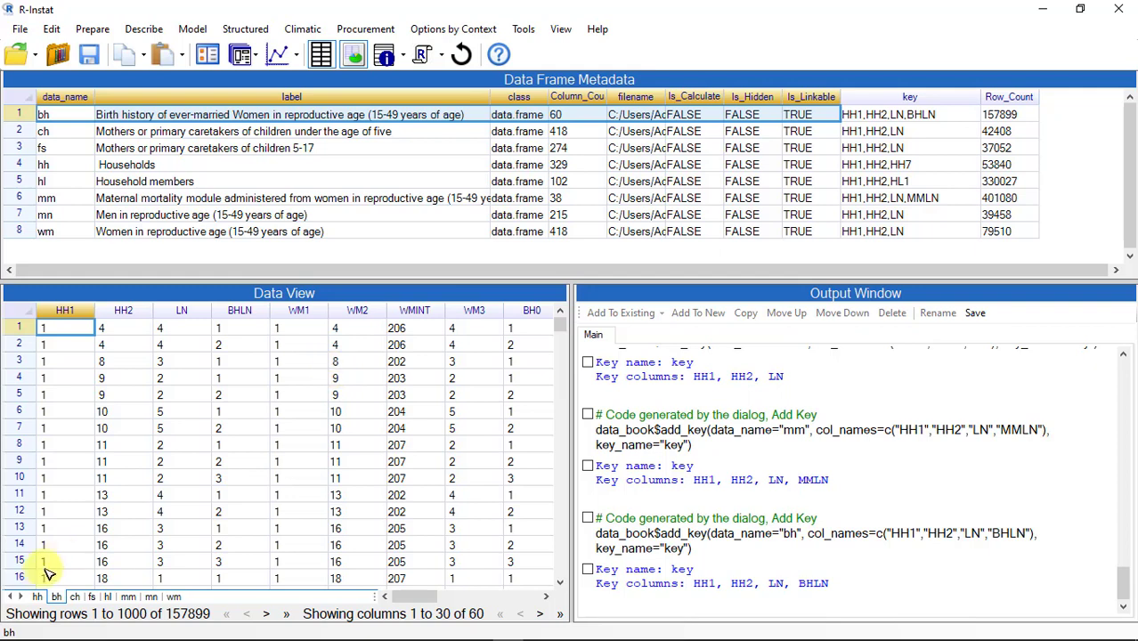
Run a One Variable Summarise on HH48, HH49, HH50, HH50A, HH51 and HH52 of the hh data frame
left_click(37, 598)
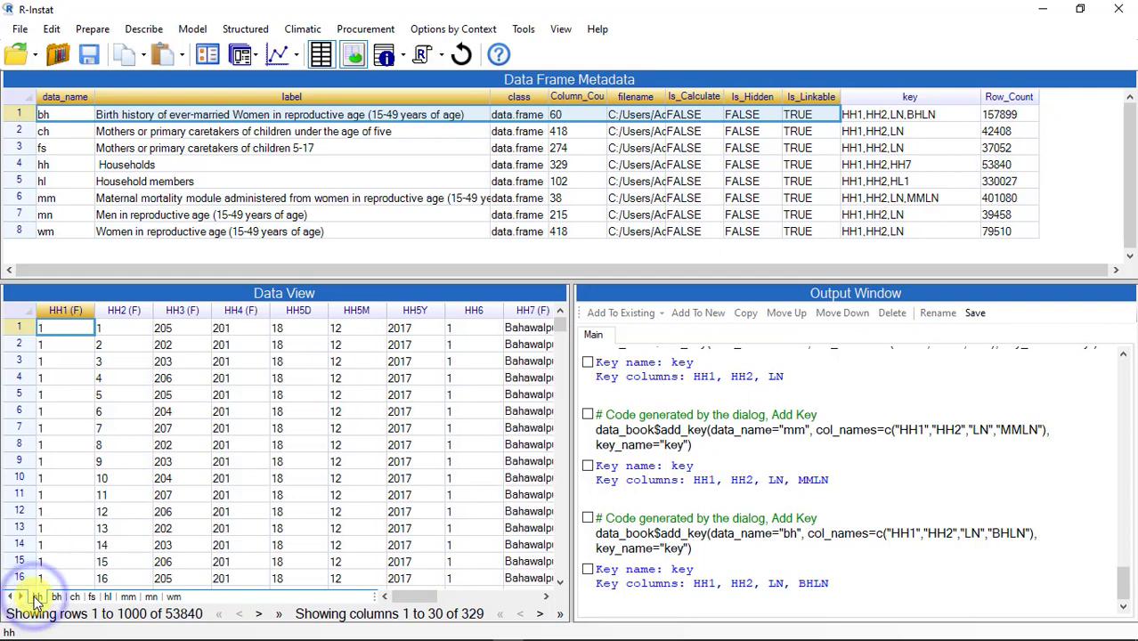
left_click(93, 28)
mouse_move(123, 66)
left_click(310, 165)
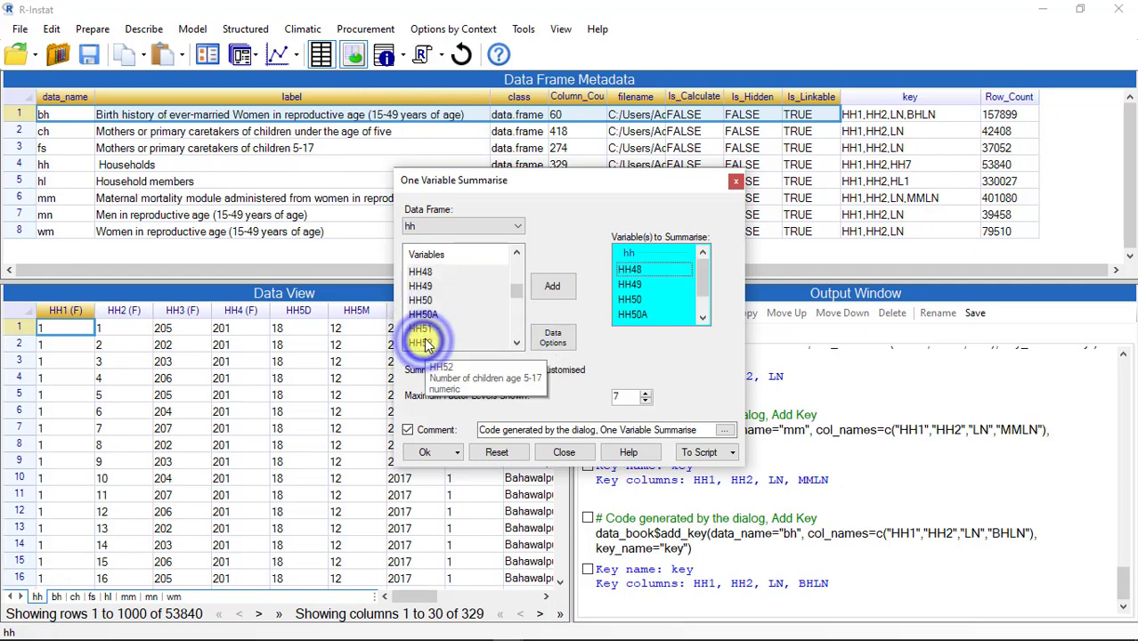
left_click(435, 454)
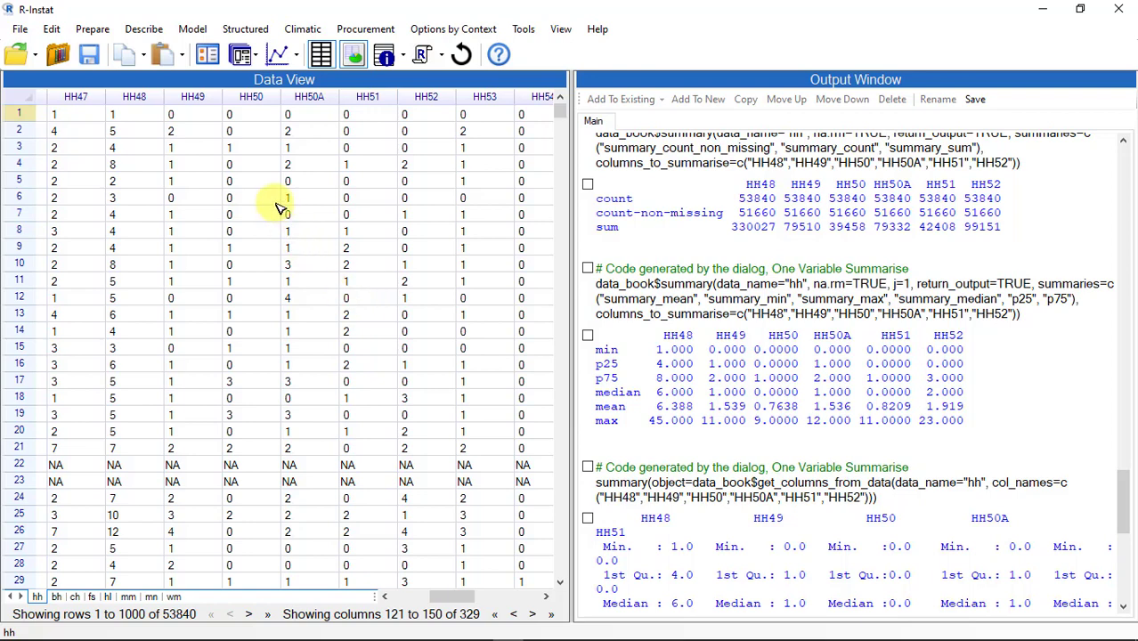
Define a filter named house40 for HH48 > 40 and apply it to the hh data frame
right_click(129, 96)
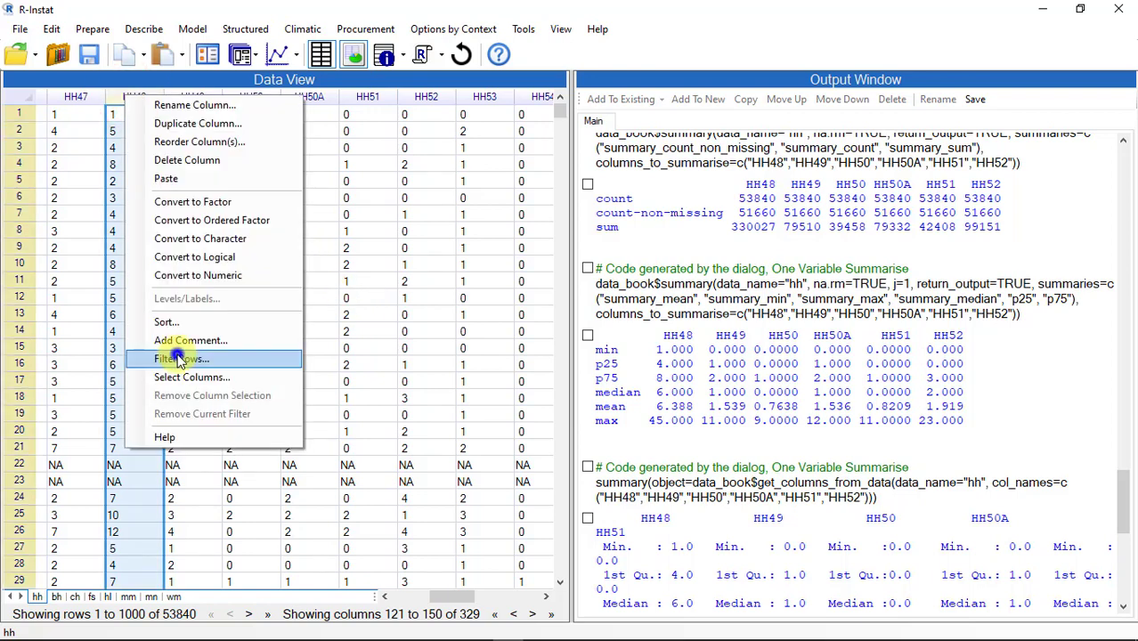
left_click(178, 359)
left_click(670, 254)
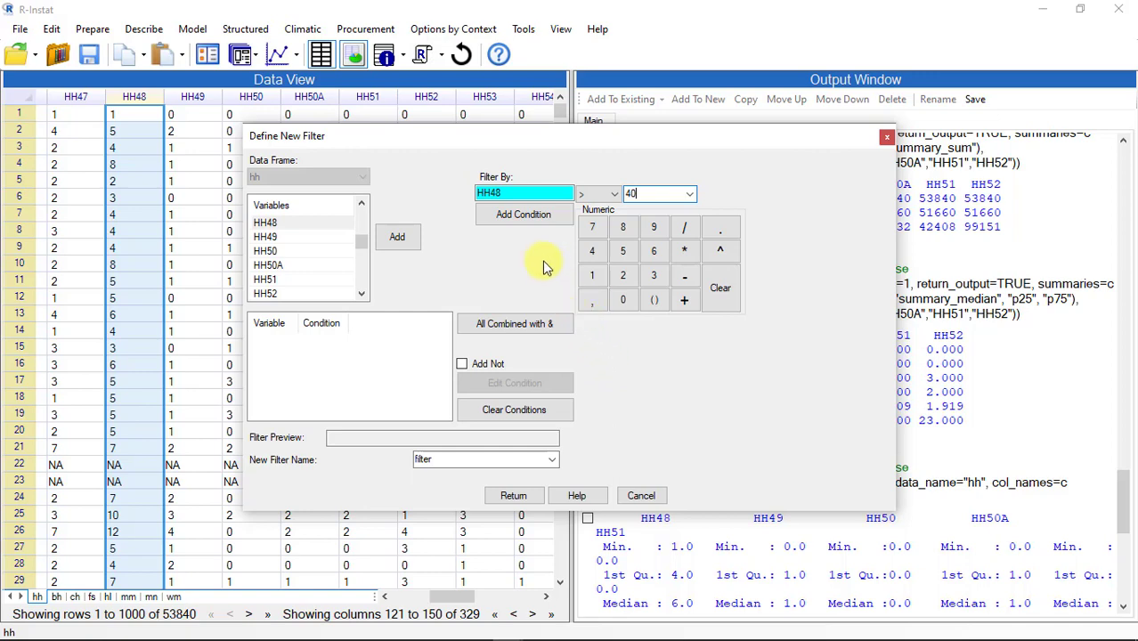
left_click(514, 218)
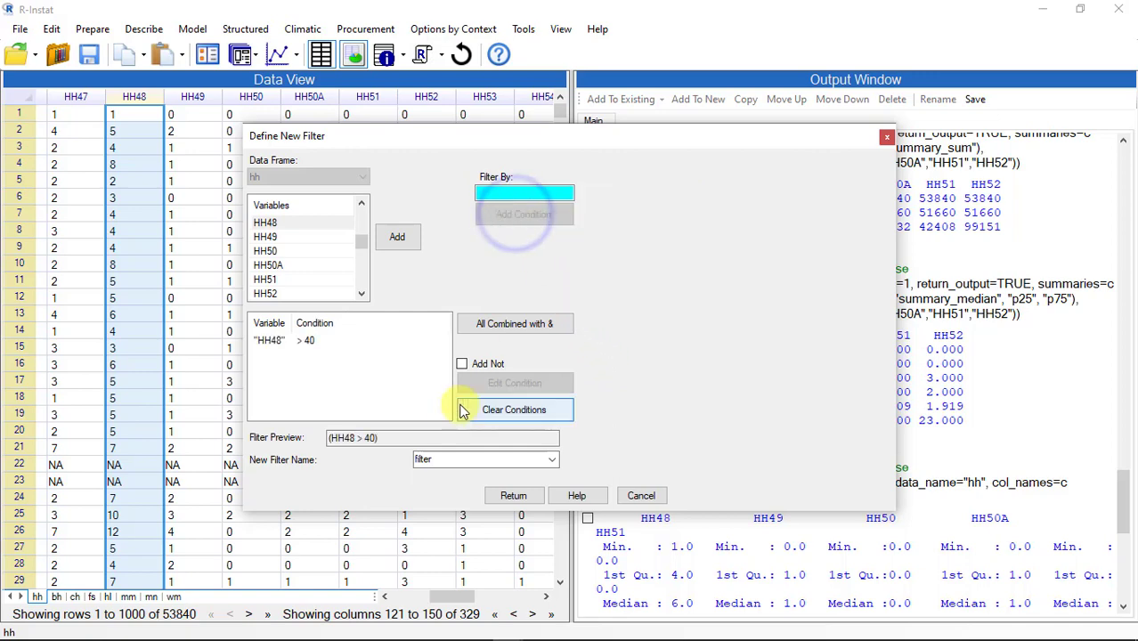
double_click(446, 458)
type("house40")
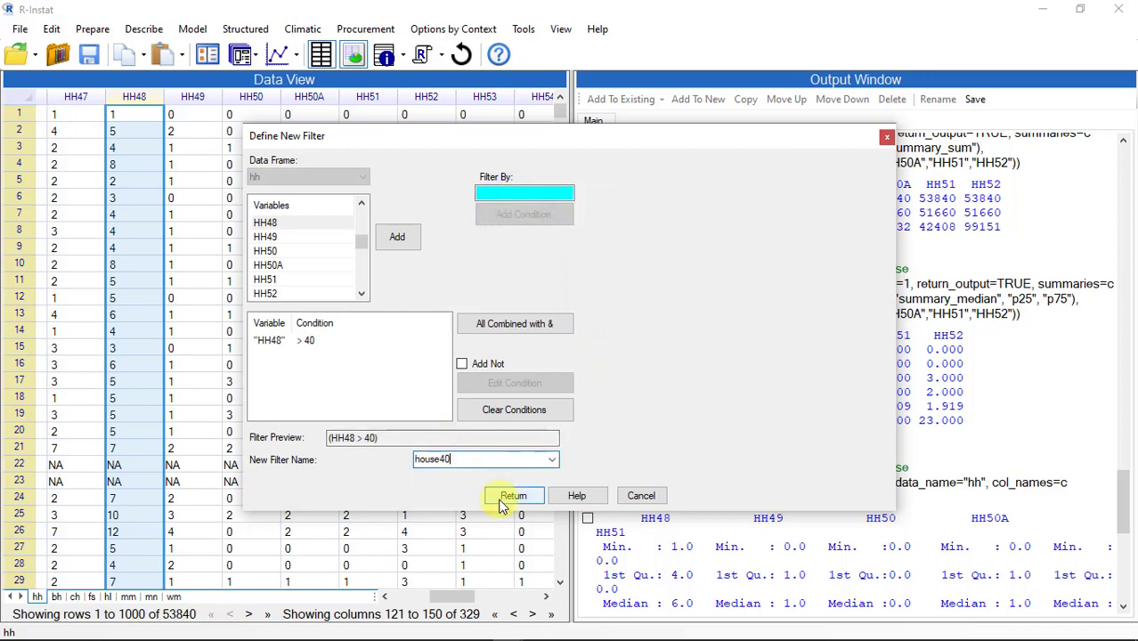
left_click(512, 503)
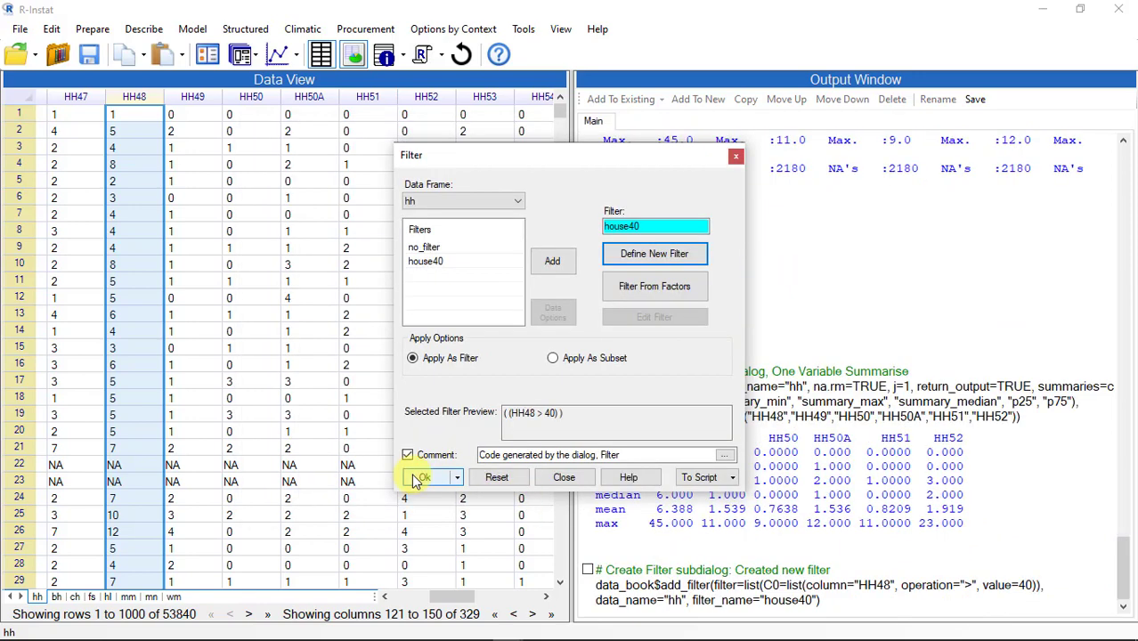
left_click(410, 479)
Add the cell comment "Household with45 also has largest (23) children 5-17 years" to the HH48 cell in row 6752
left_click(127, 117)
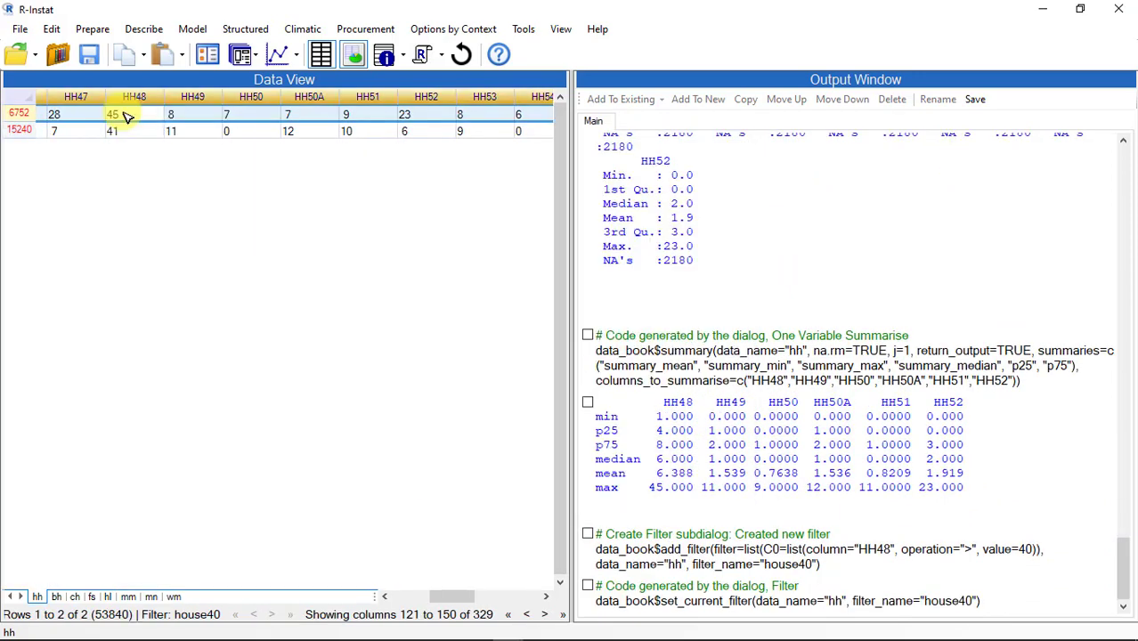
right_click(127, 117)
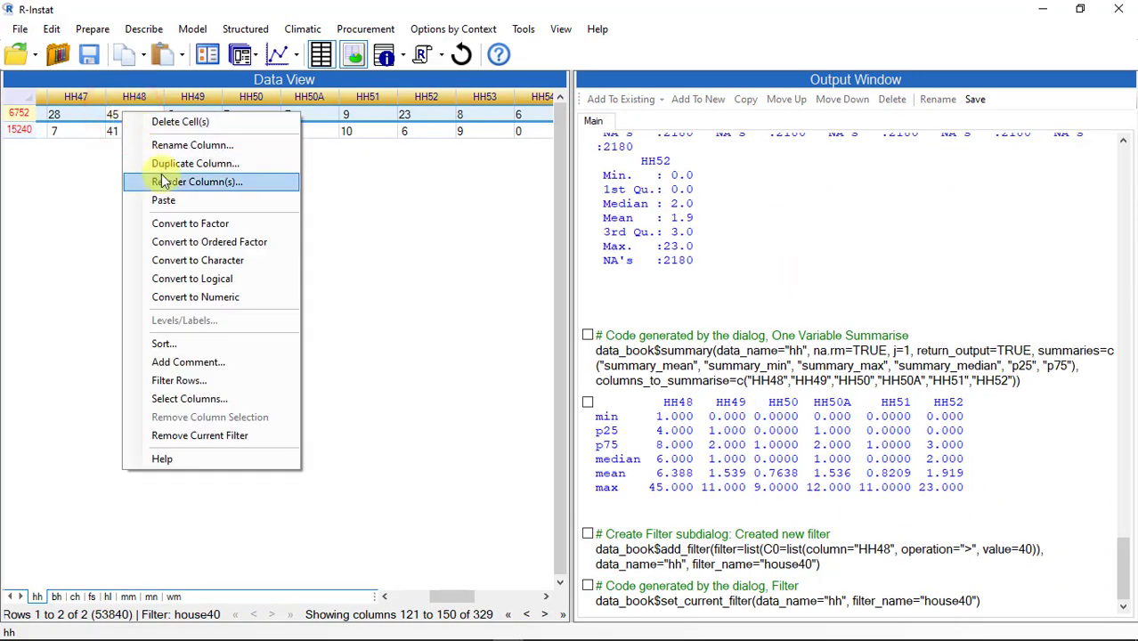
left_click(184, 363)
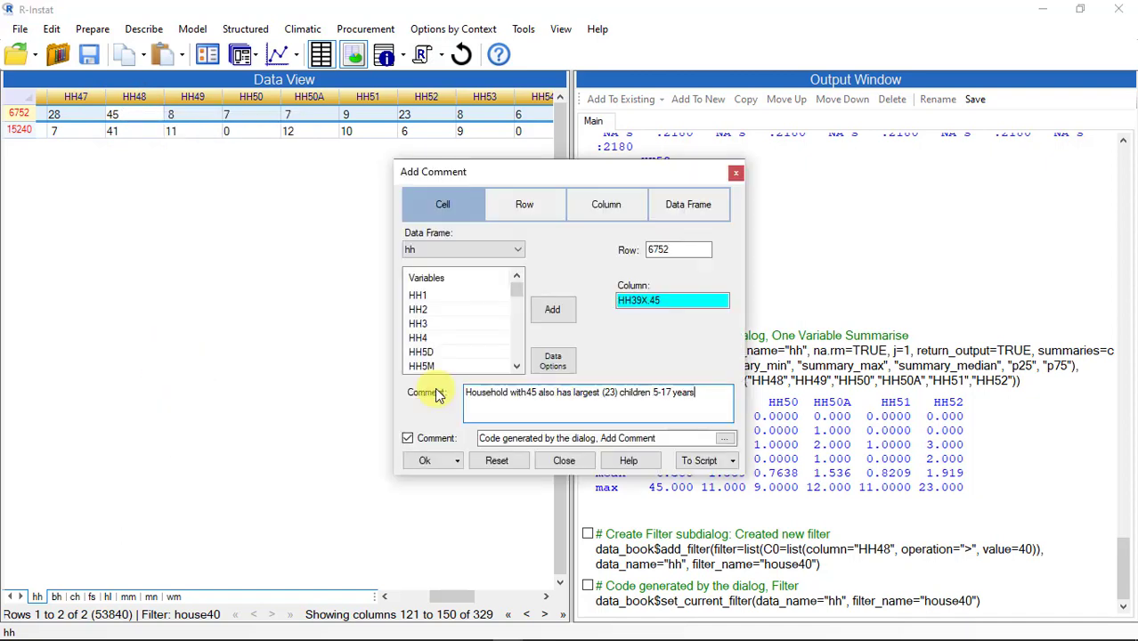
left_click(433, 464)
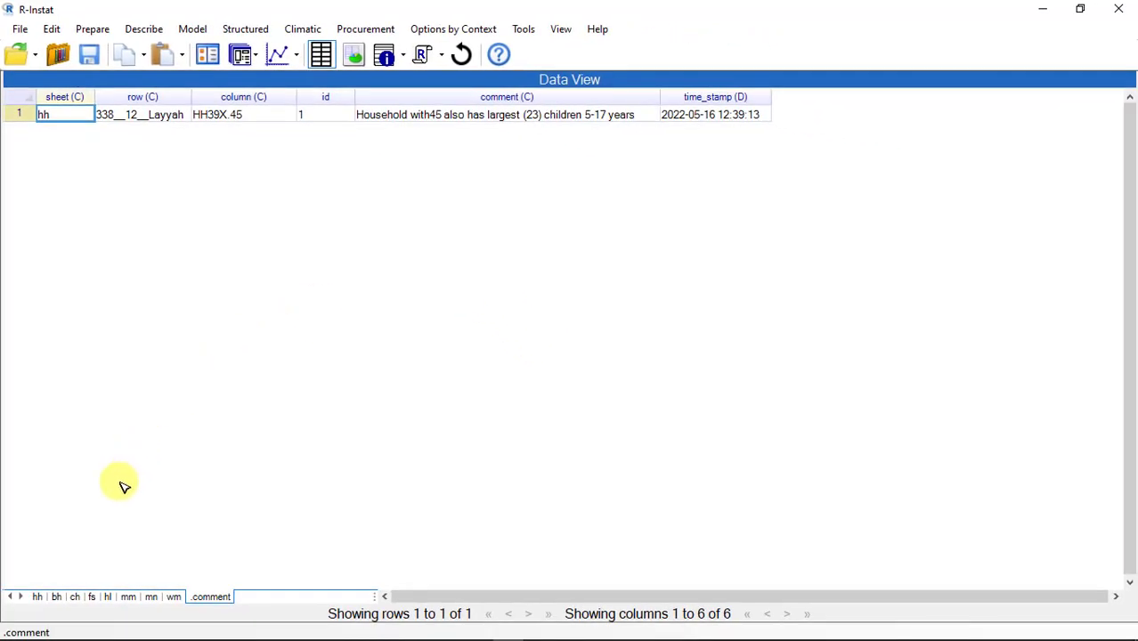
Remove the current row filter from the hh data frame
left_click(38, 596)
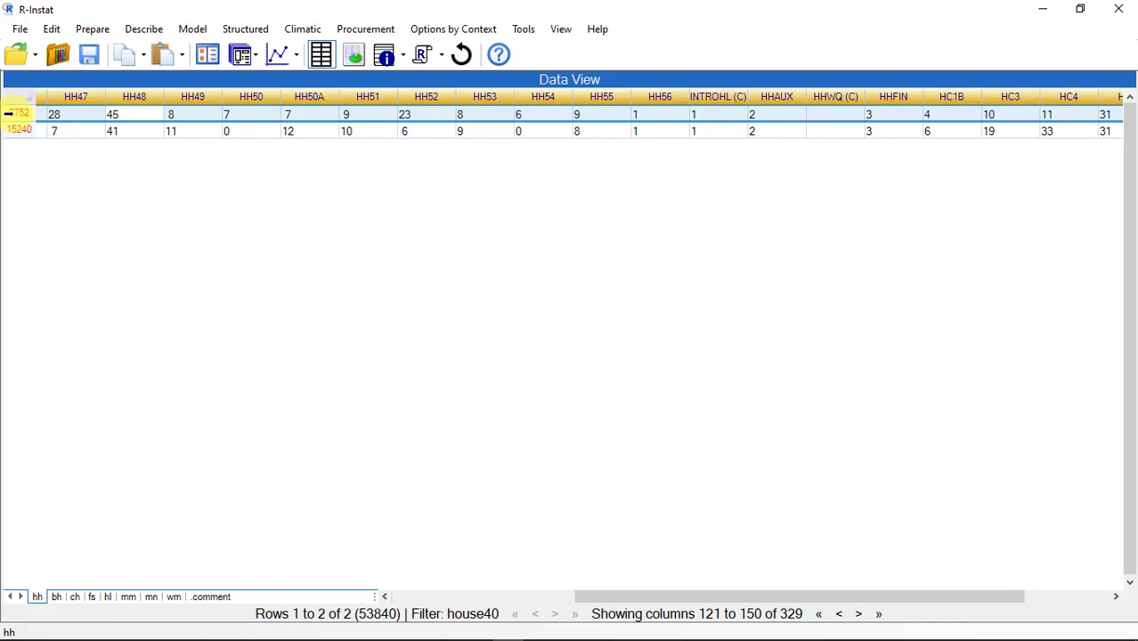
right_click(9, 113)
left_click(90, 263)
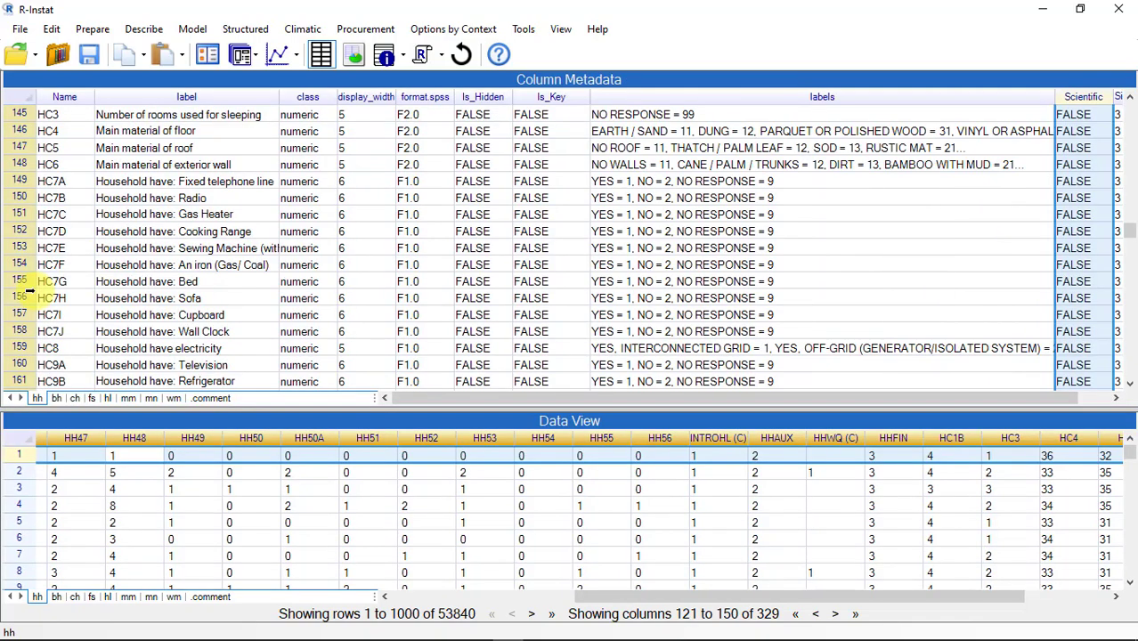
Start a new column selection for hh with the condition Starts with "hc", ignoring case
scroll(37, 292, "up", 2)
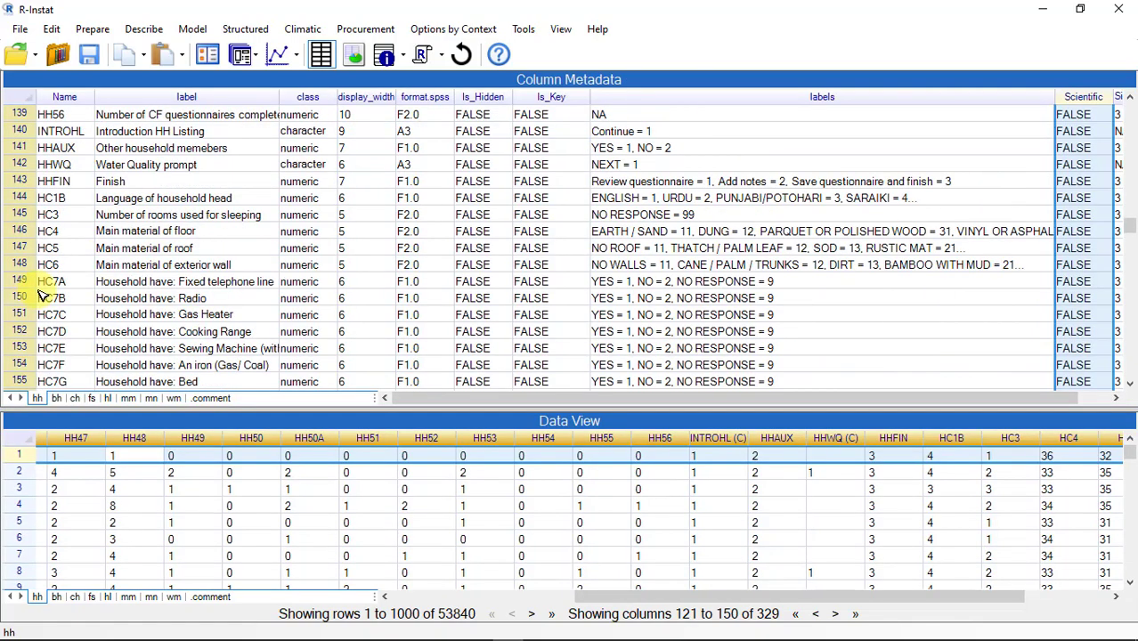
scroll(41, 296, "down", 2)
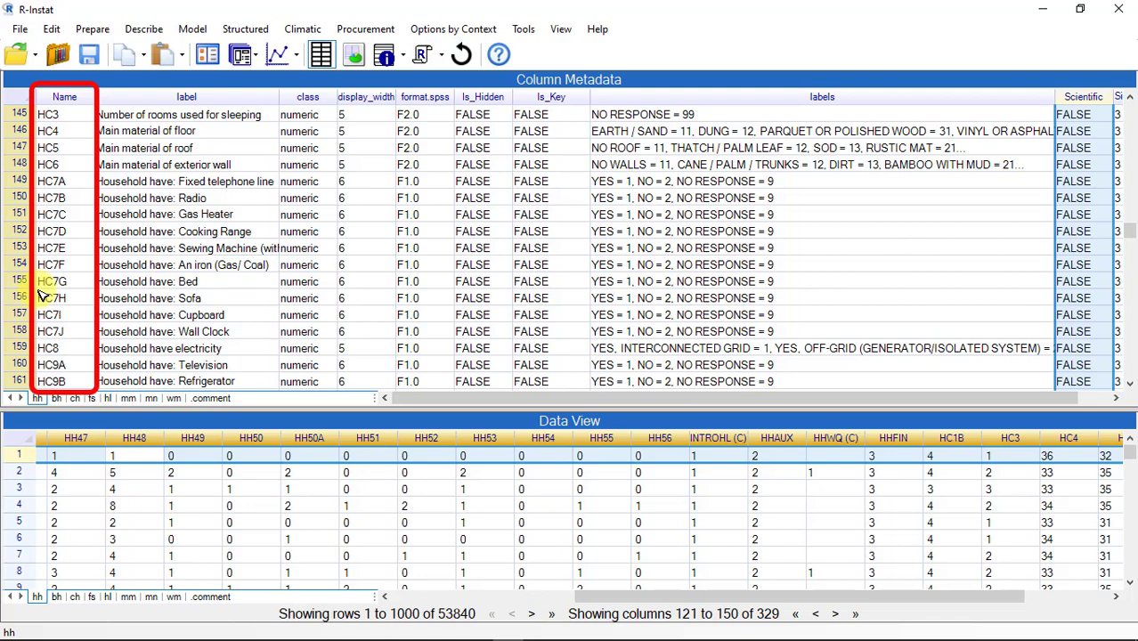
right_click(17, 114)
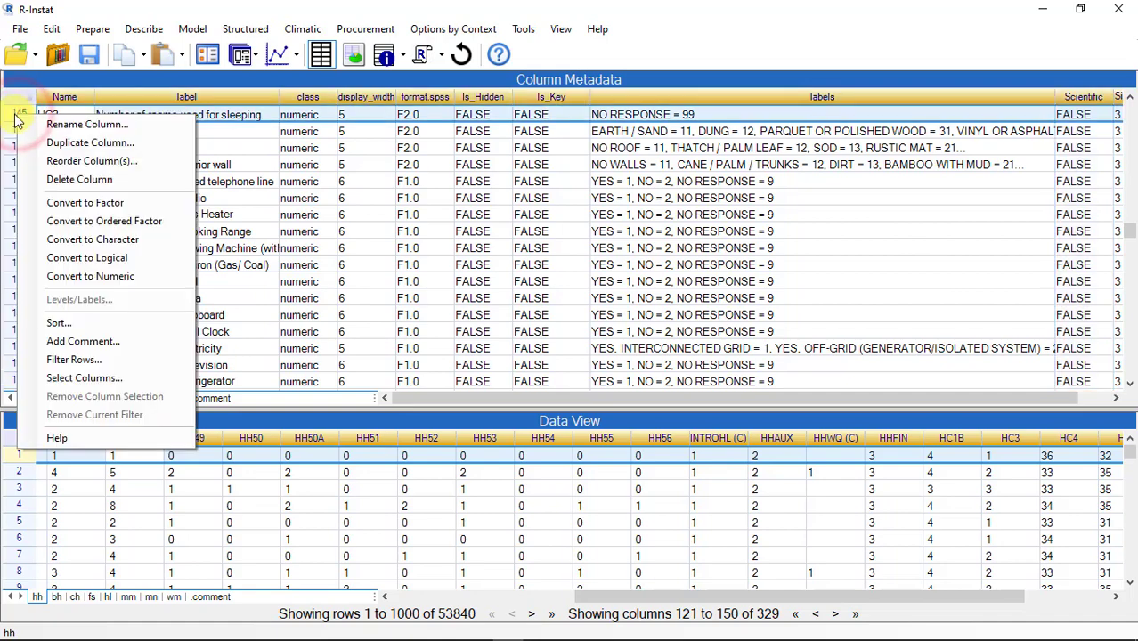
left_click(69, 379)
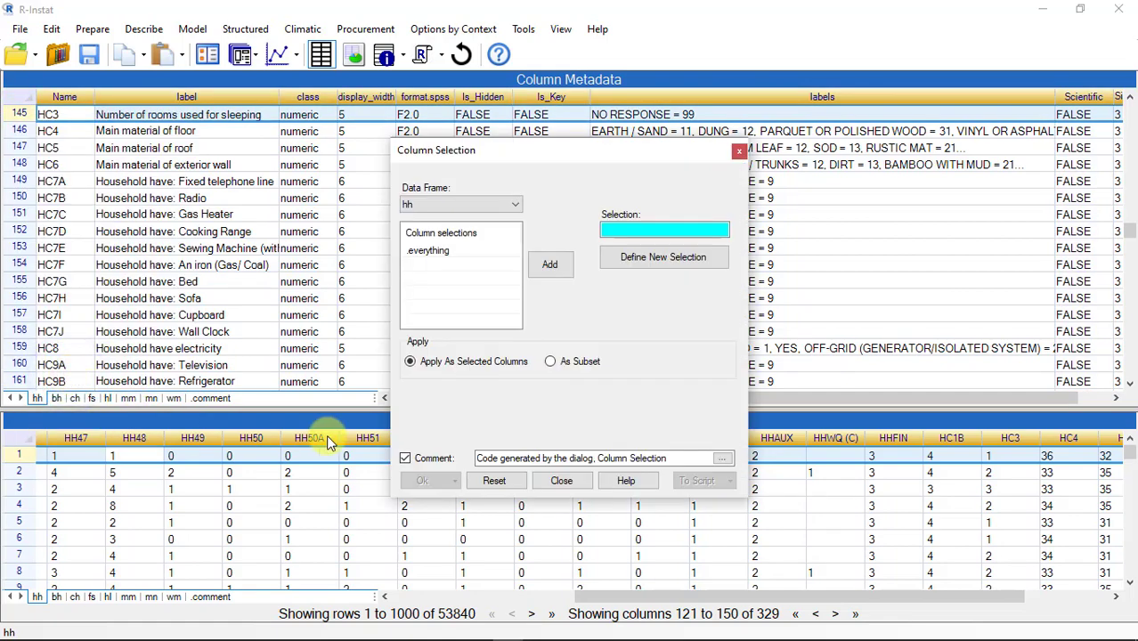
left_click(703, 258)
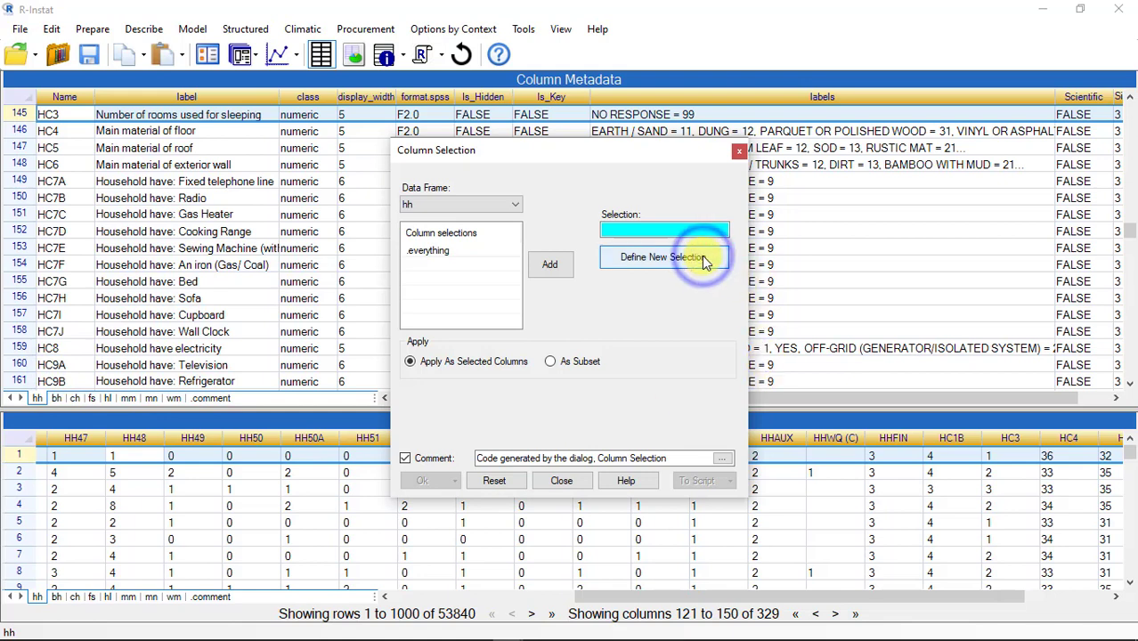
left_click(650, 194)
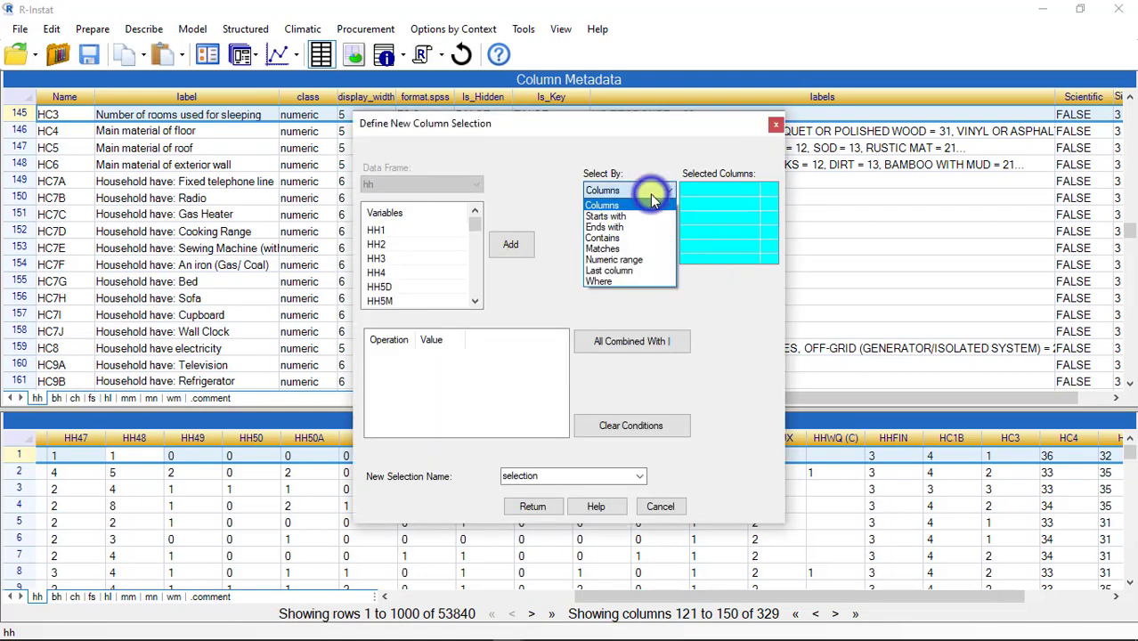
left_click(645, 216)
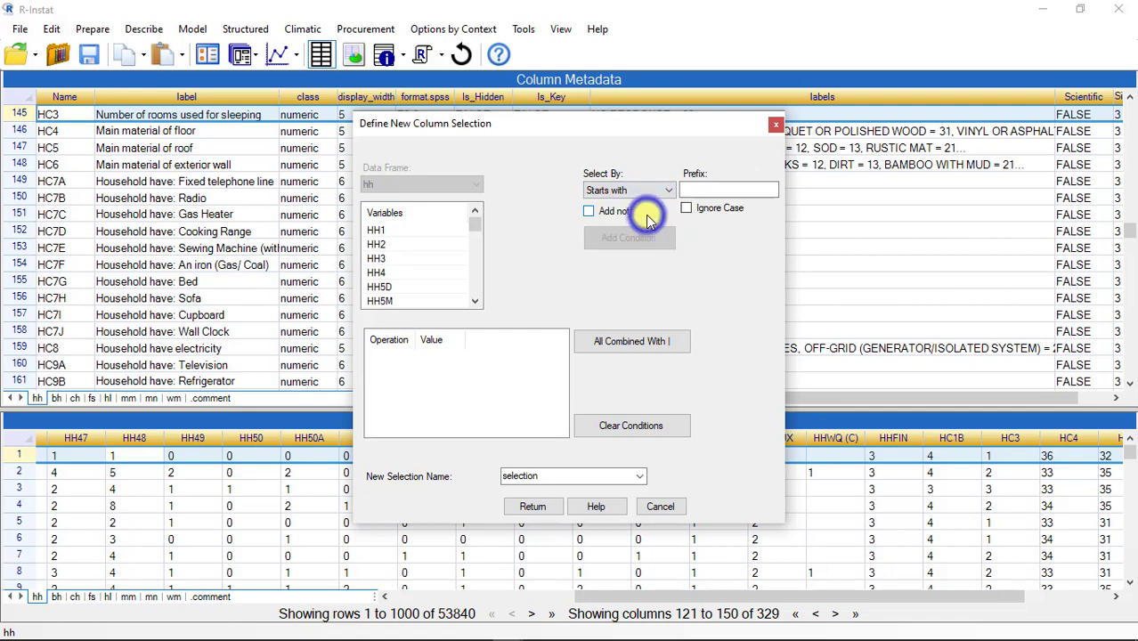
left_click(710, 188)
type("hc")
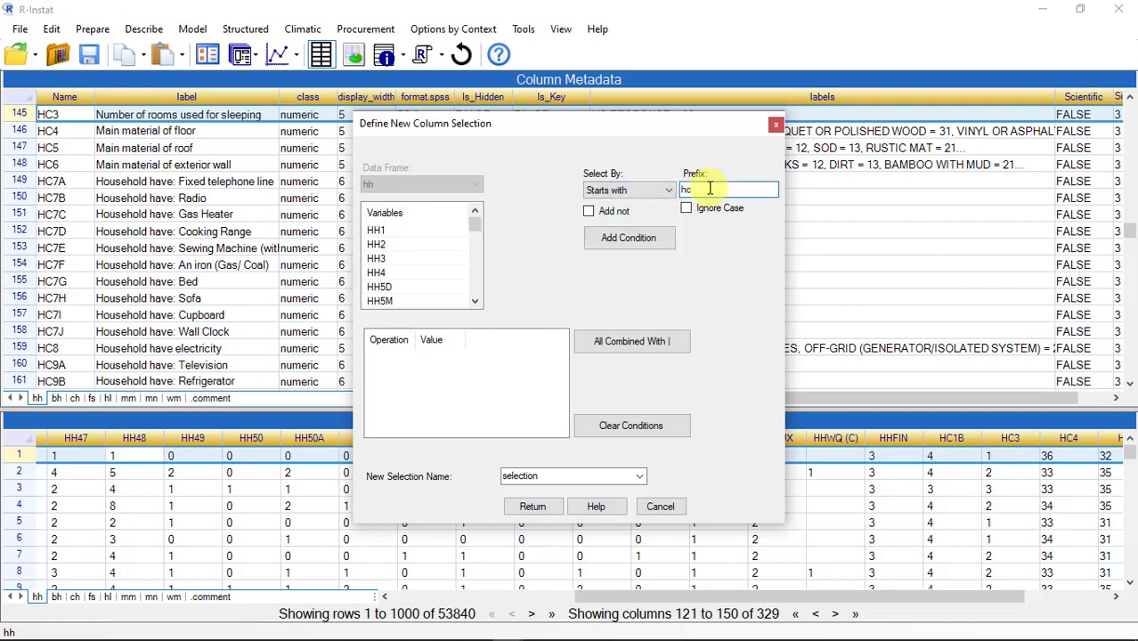
left_click(687, 209)
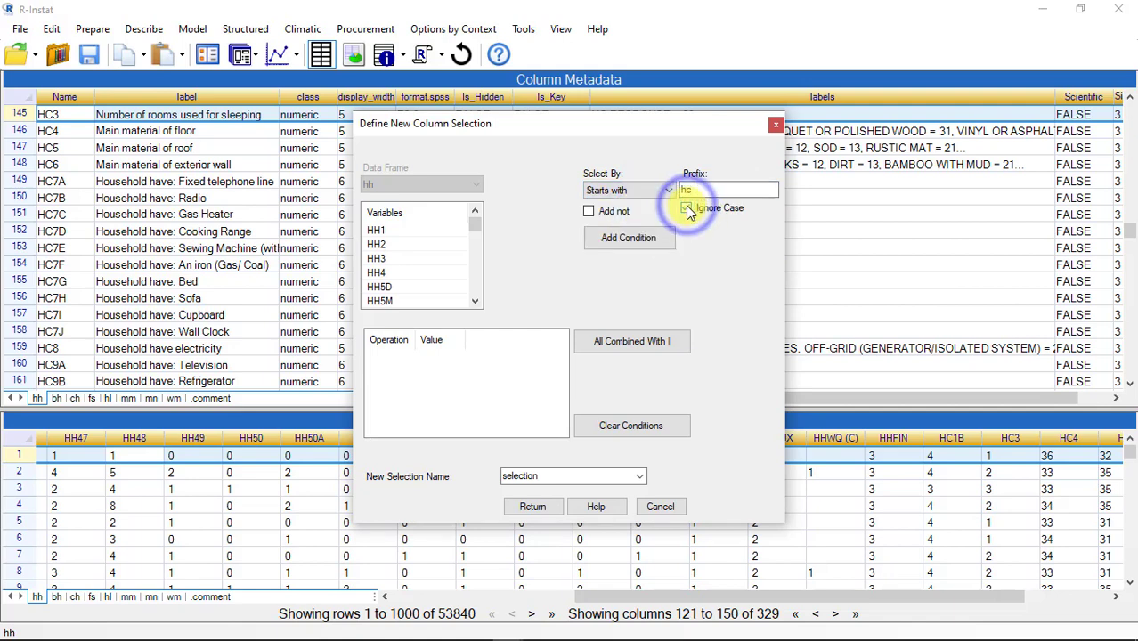
left_click(634, 235)
Name the selection hc_vars, apply it to the hh data frame as selected columns, and restore the Data View-only layout
left_click(573, 474)
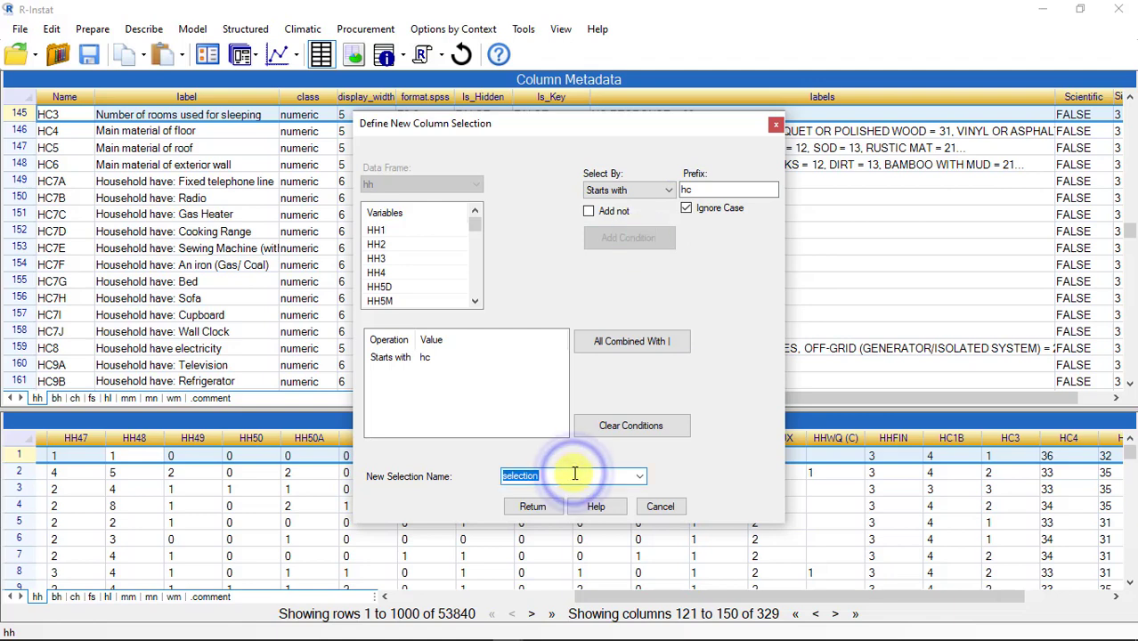
type("hc")
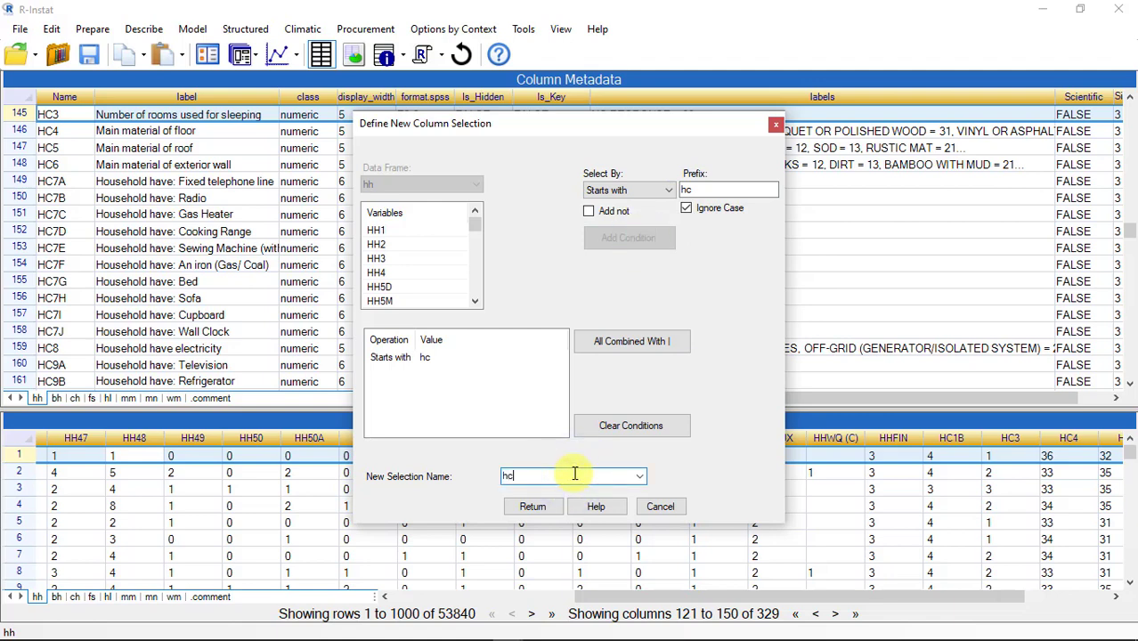
type("_vars")
left_click(536, 507)
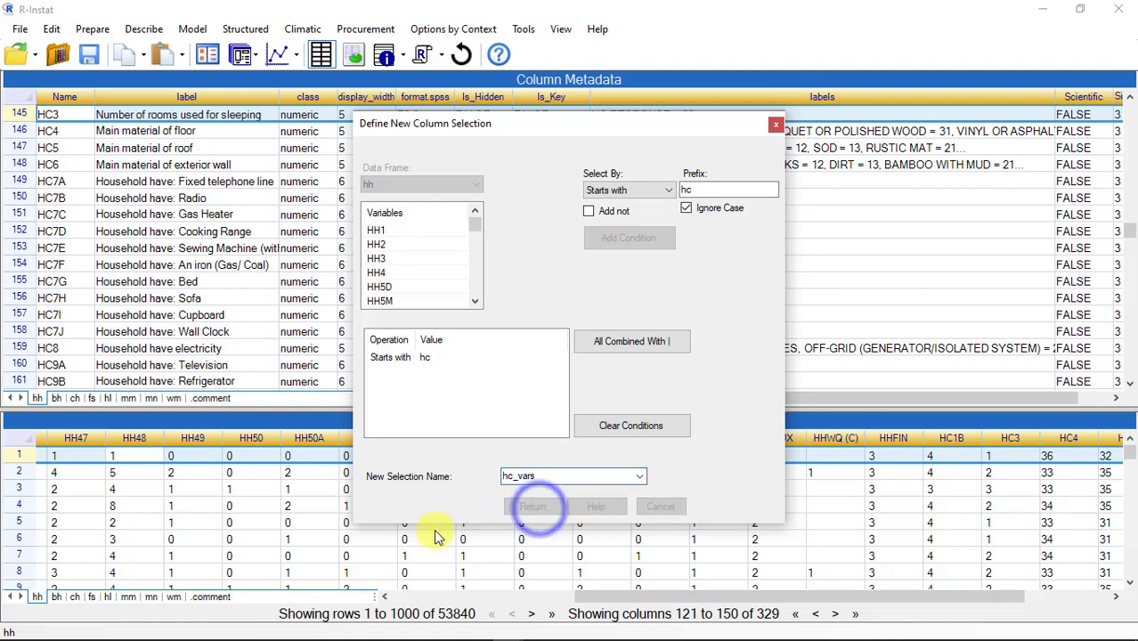
left_click(424, 485)
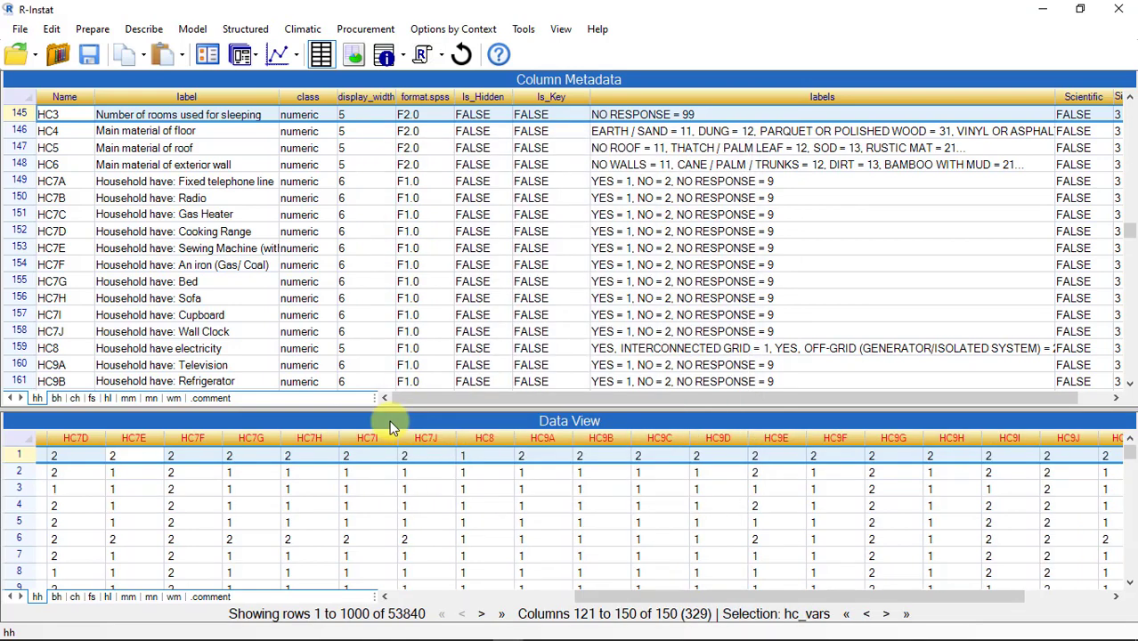
left_click(463, 63)
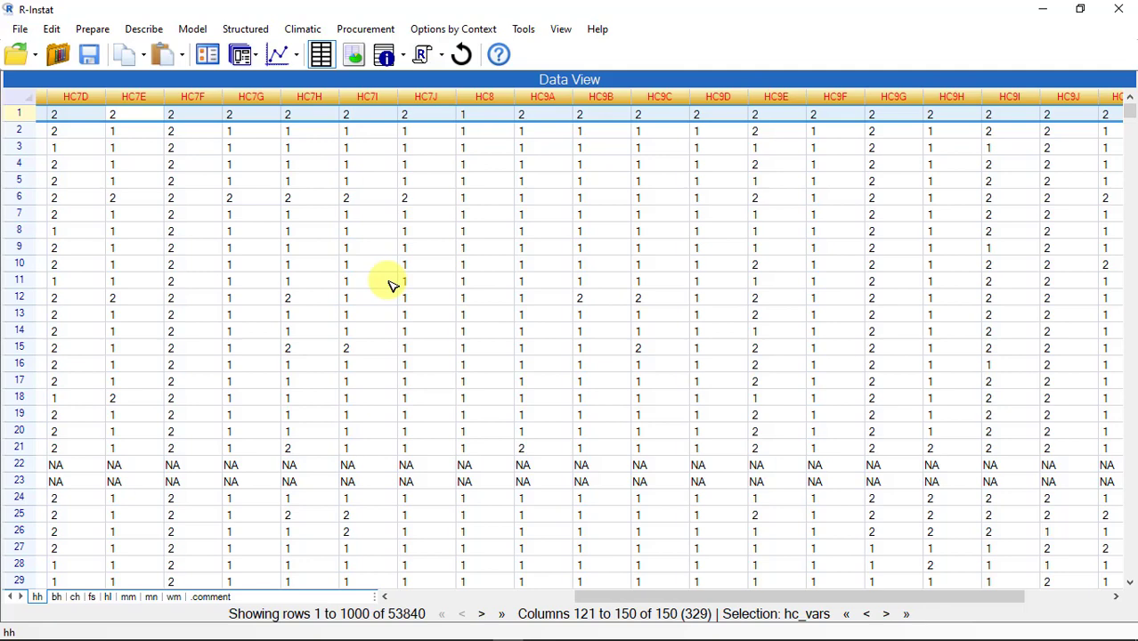
View the value labels and frequencies of all the selected HC variables in hh, and return to R-Instat
left_click(92, 30)
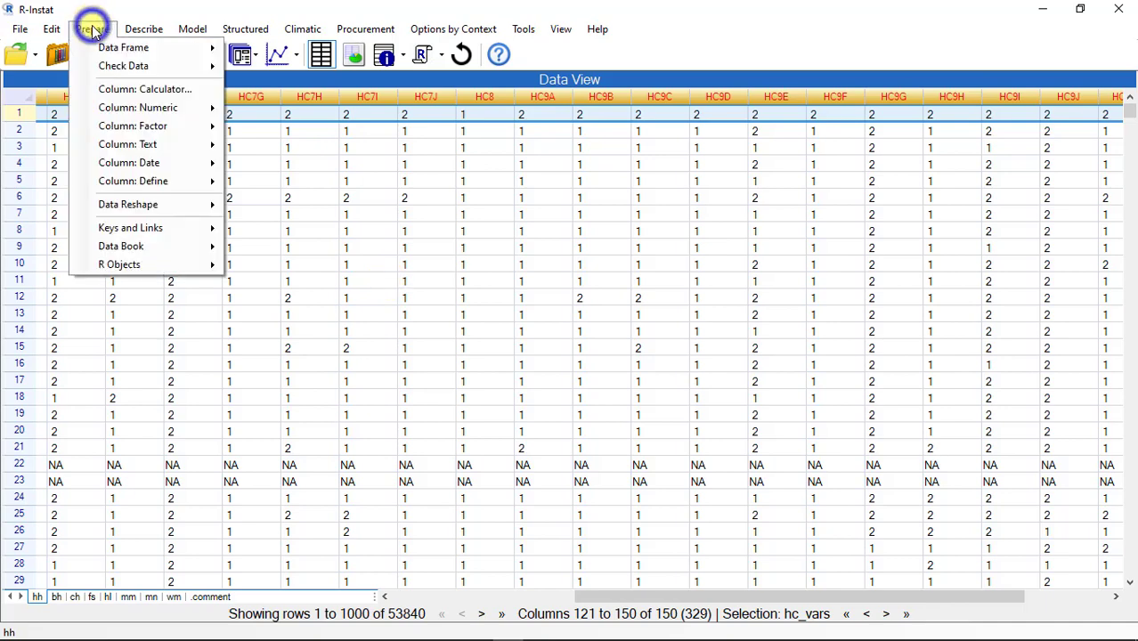
mouse_move(147, 125)
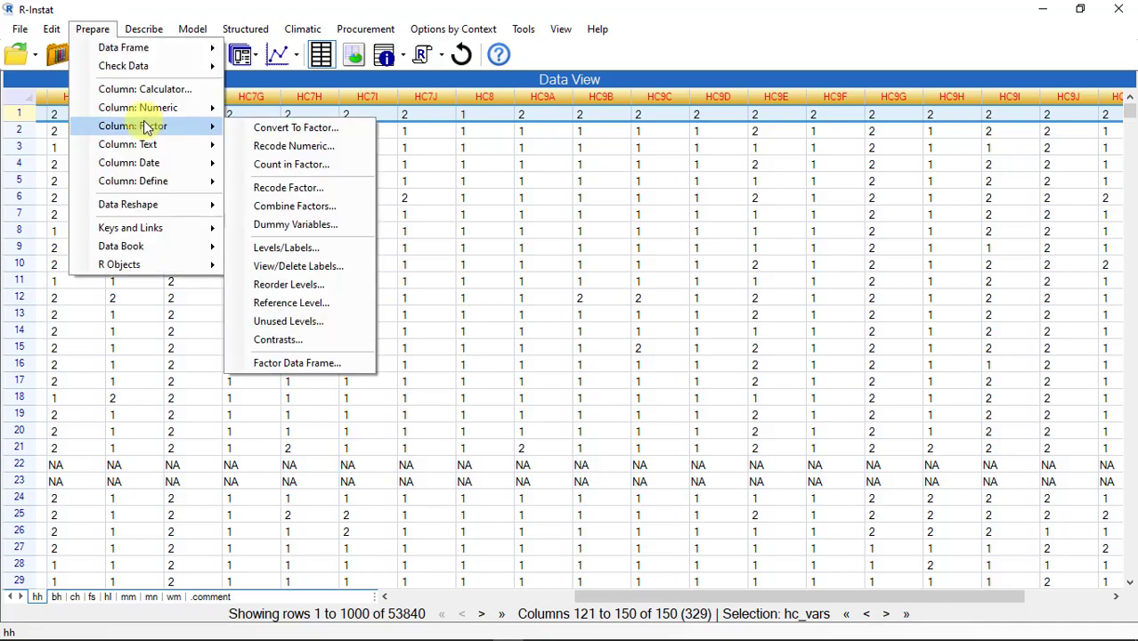
left_click(287, 266)
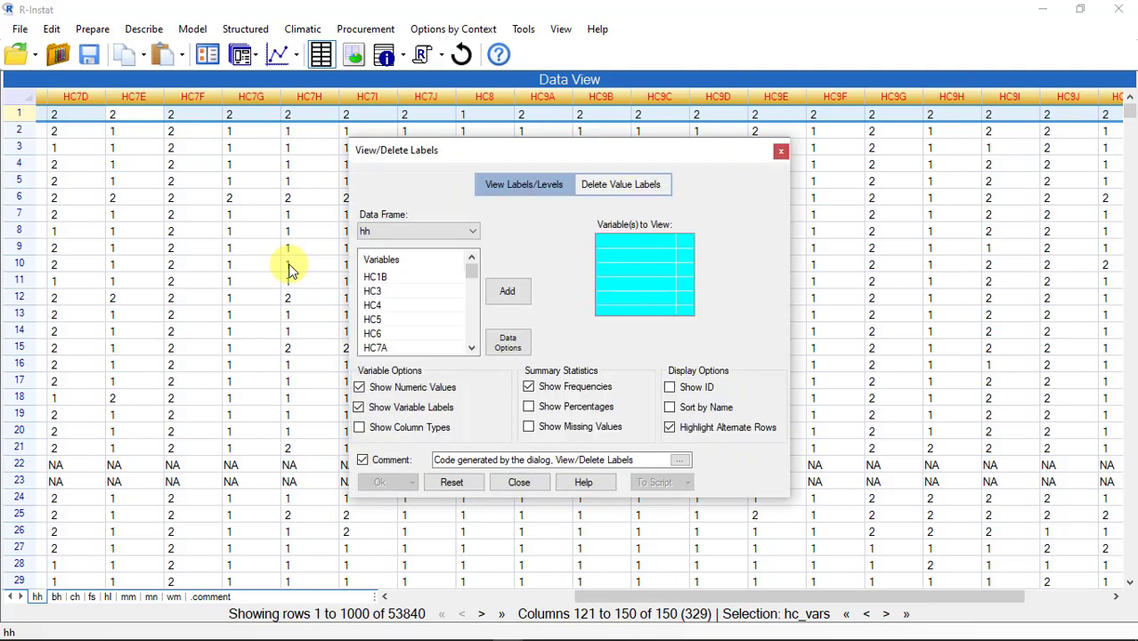
right_click(426, 272)
left_click(456, 341)
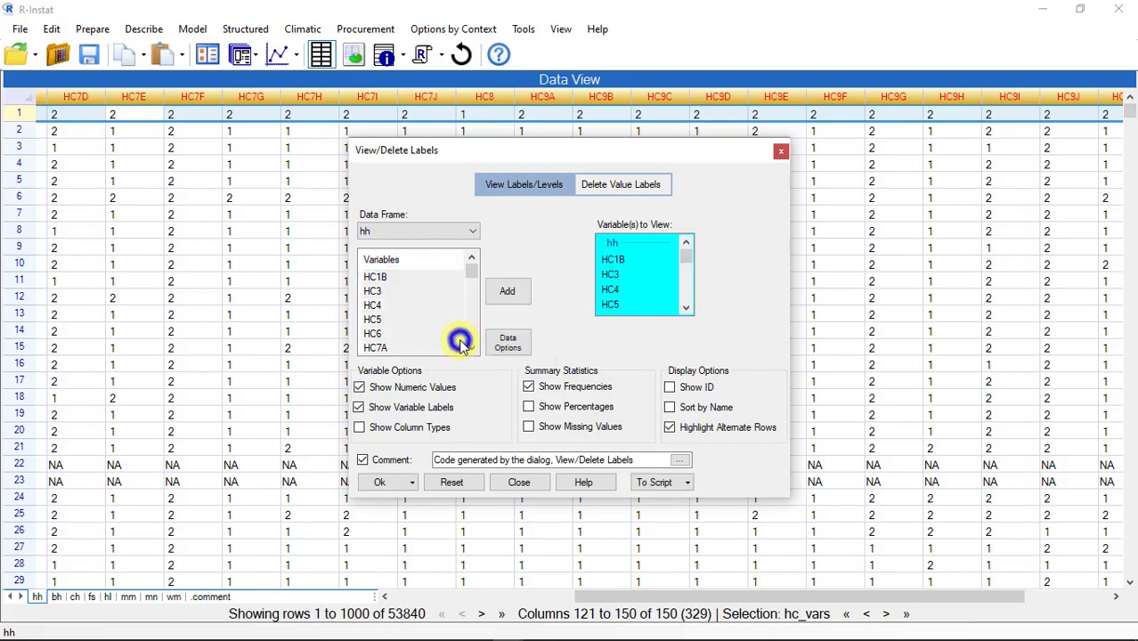
left_click(375, 483)
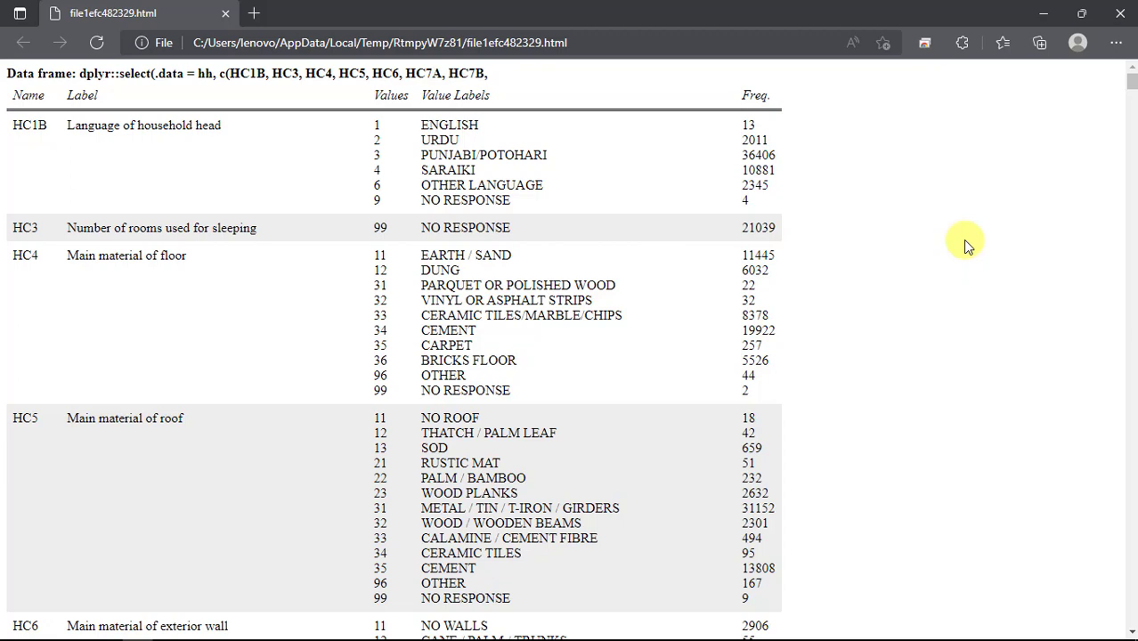
key("alt+Tab")
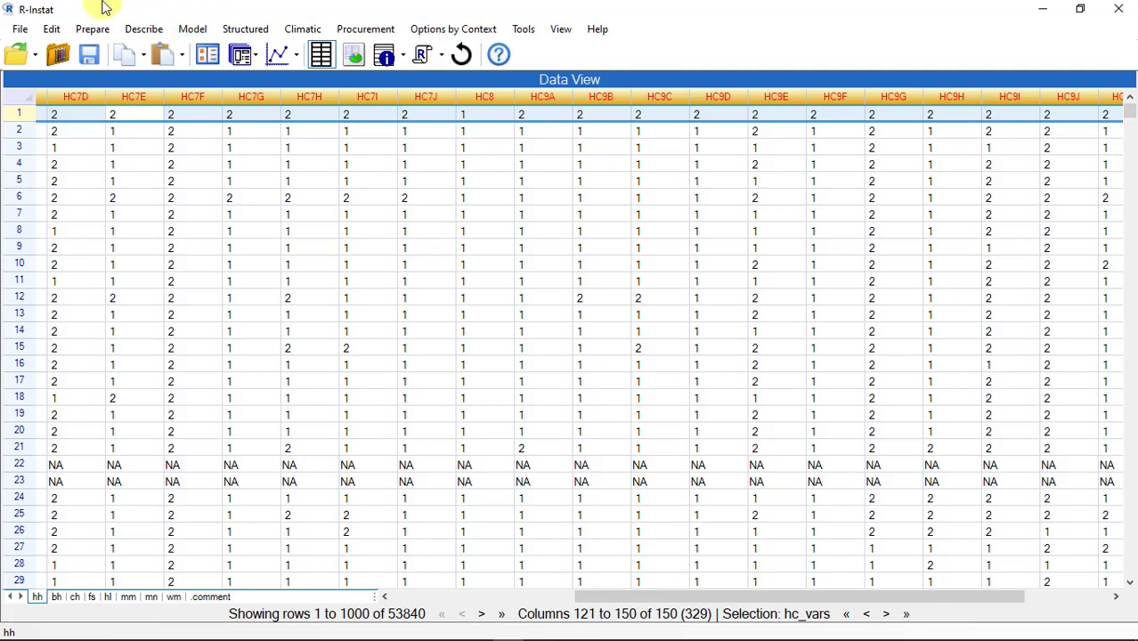
Save the data book as an RDS file named mics in the Documents folder
left_click(18, 29)
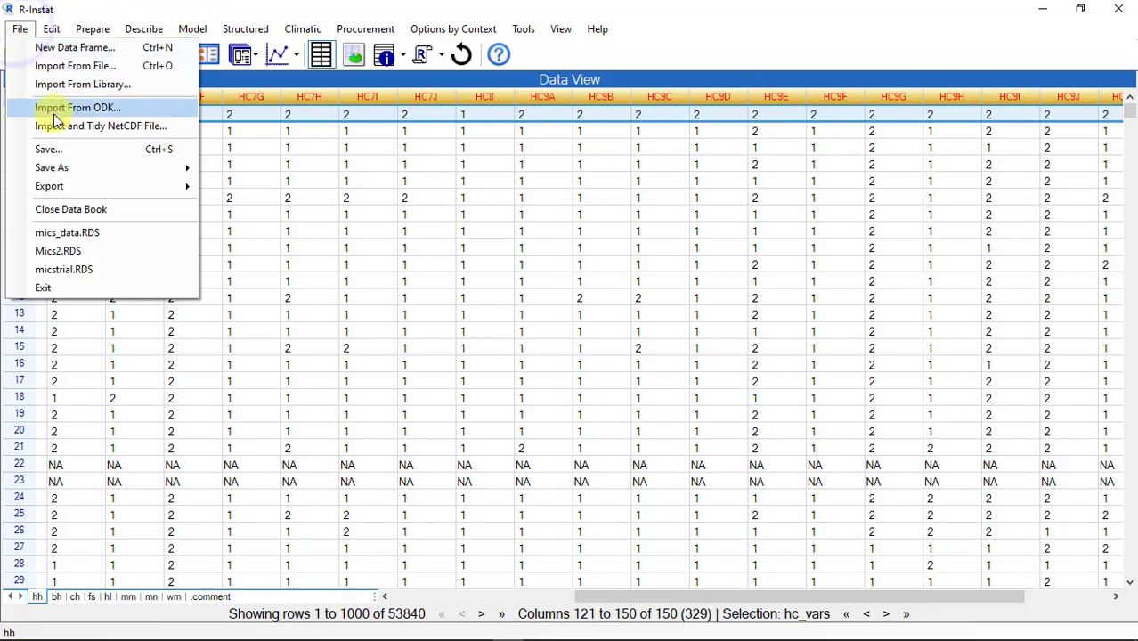
mouse_move(70, 164)
left_click(245, 176)
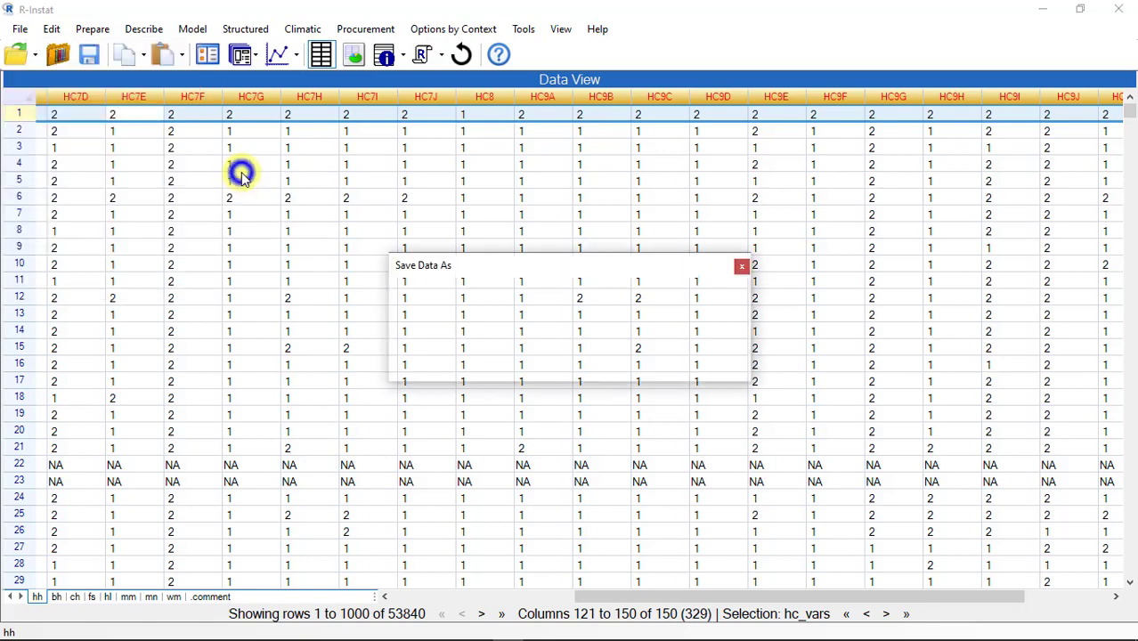
left_click(721, 297)
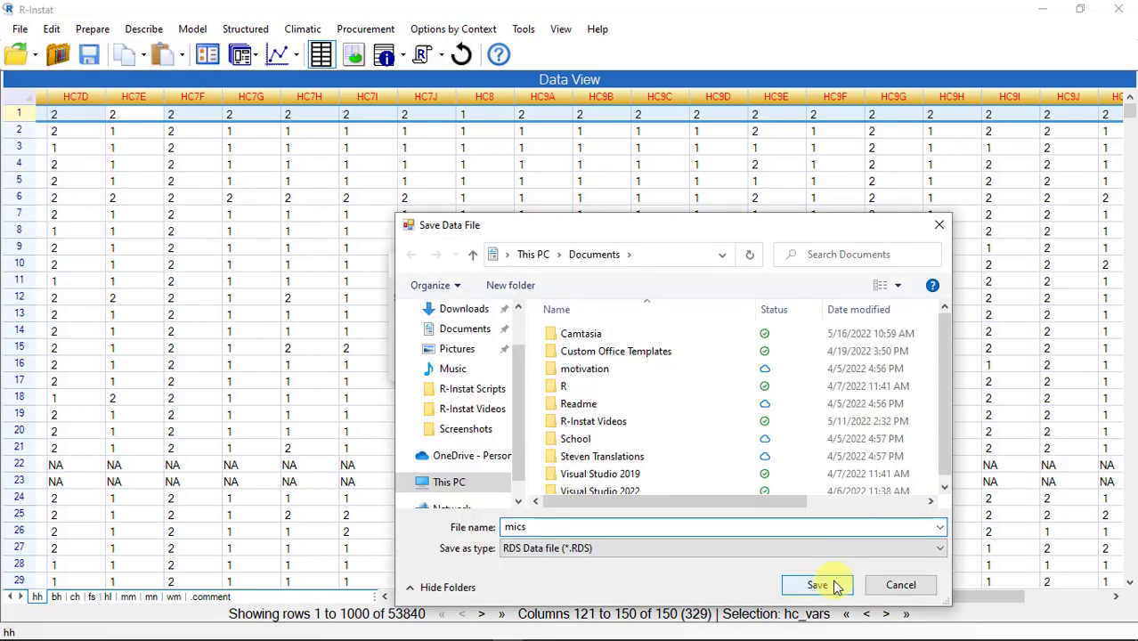
left_click(818, 585)
left_click(425, 362)
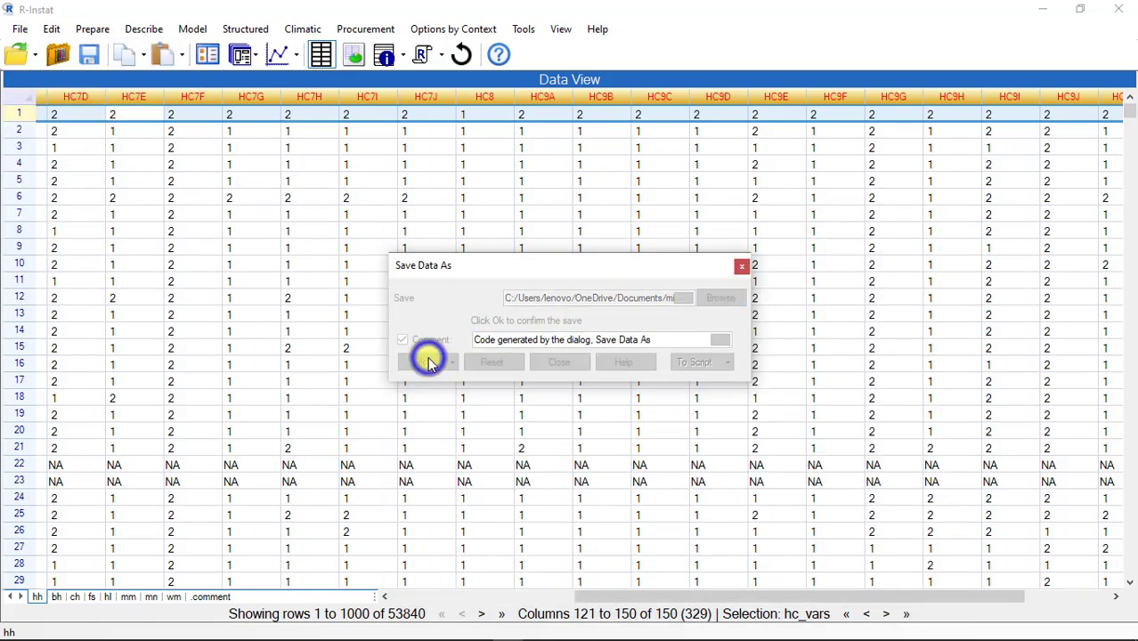